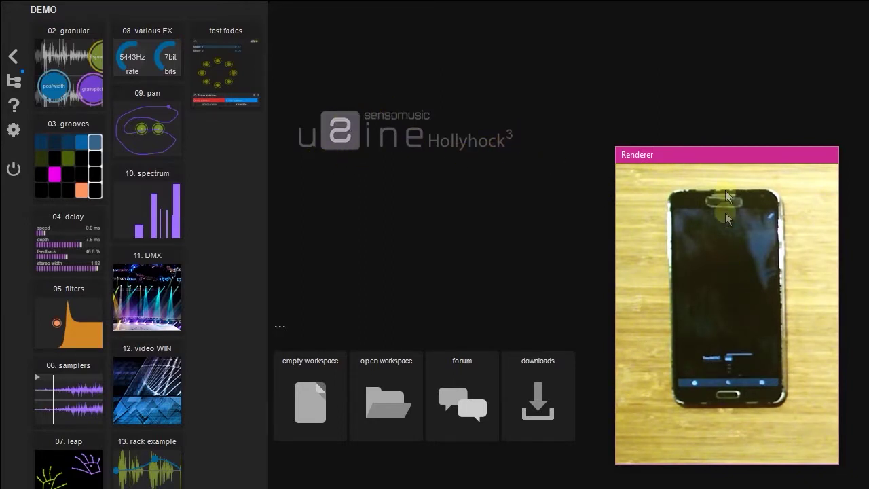
# Move and enlarge the phone camera view toward the centre of the screen
pyautogui.moveTo(736, 150); pyautogui.dragTo(547, 25)
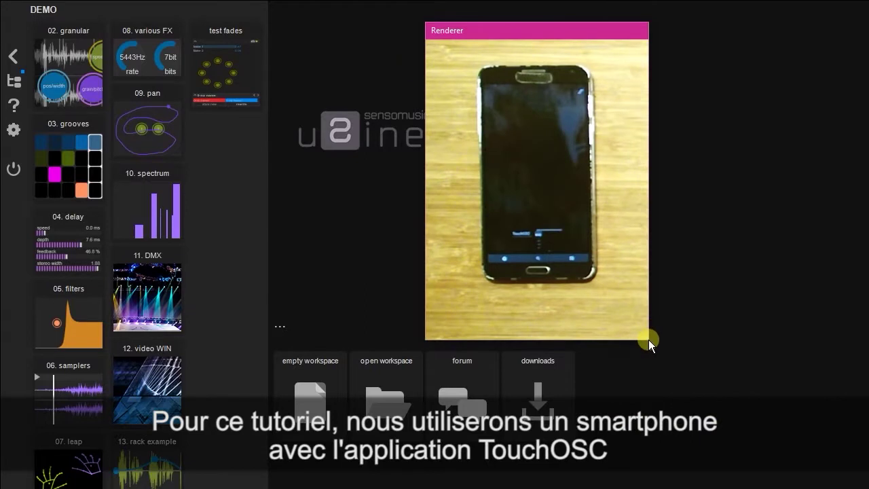
pyautogui.moveTo(650, 340); pyautogui.dragTo(711, 398)
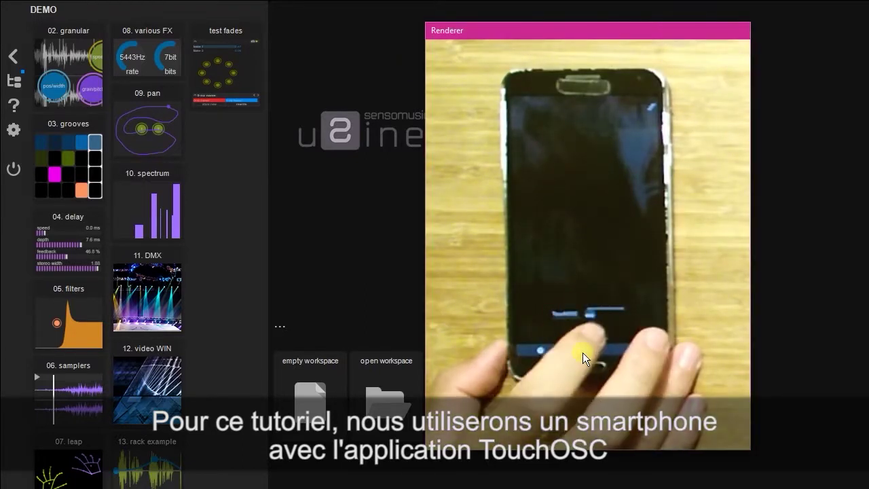
pyautogui.moveTo(551, 38); pyautogui.dragTo(633, 28)
# Review the TouchOSC heading on hexler.net in Firefox, then minimize the browser
pyautogui.hotkey('alt', 'Tab')
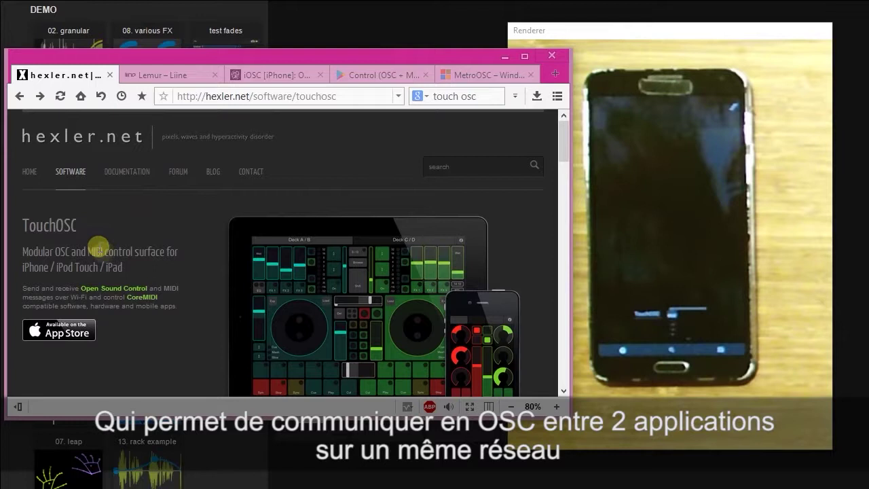
pyautogui.moveTo(112, 267); pyautogui.dragTo(23, 214)
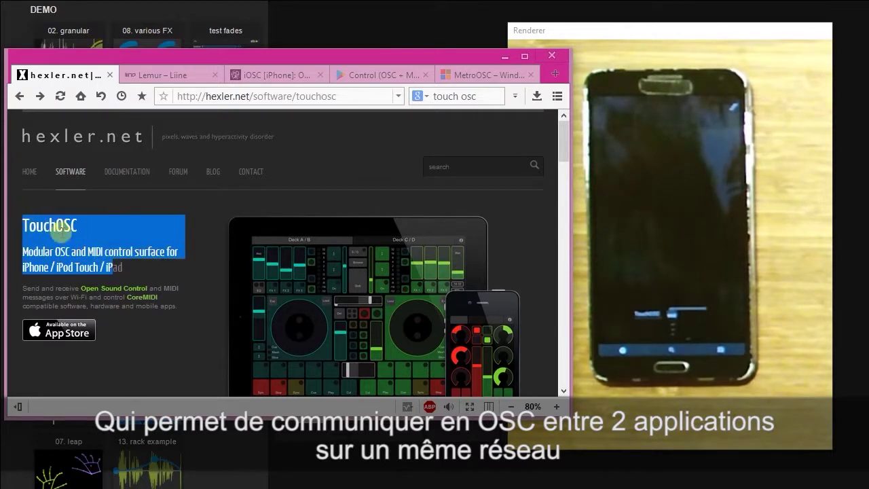
pyautogui.click(506, 53)
pyautogui.click(641, 36)
pyautogui.moveTo(641, 37)
pyautogui.mouseDown()
pyautogui.moveTo(406, 30)
pyautogui.moveTo(646, 42)
pyautogui.mouseUp()
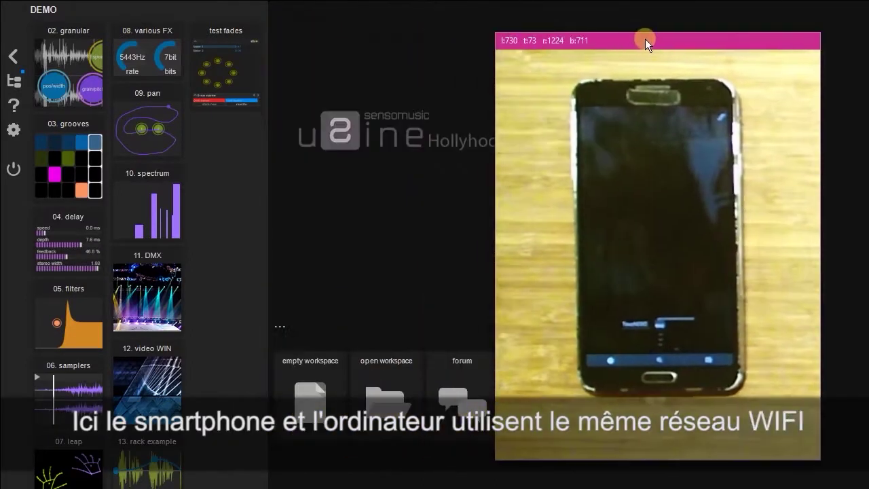
pyautogui.click(418, 73)
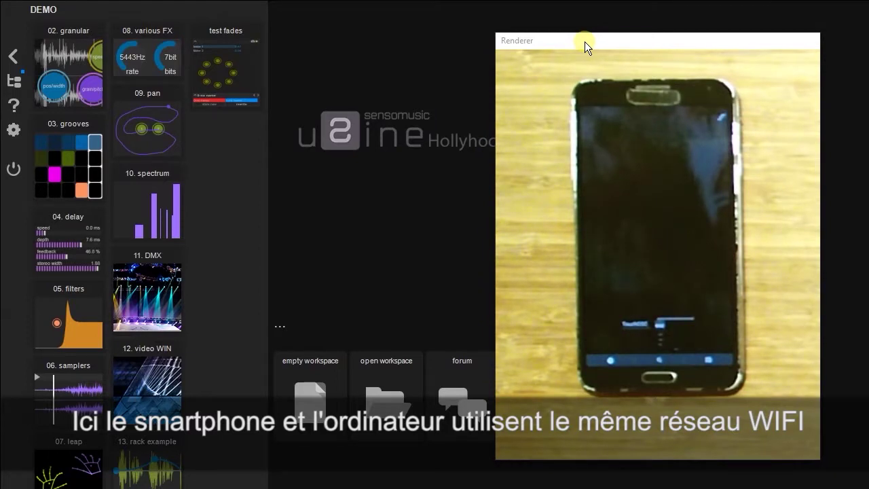
pyautogui.moveTo(603, 45); pyautogui.dragTo(359, 43)
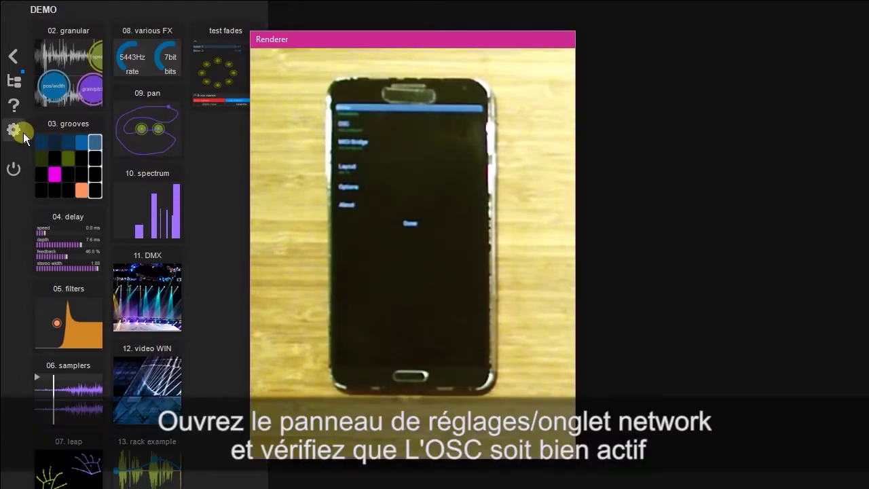
# In Setup > NETWORK, re-enable OSC active and confirm the OSC in port as 2002
pyautogui.click(12, 129)
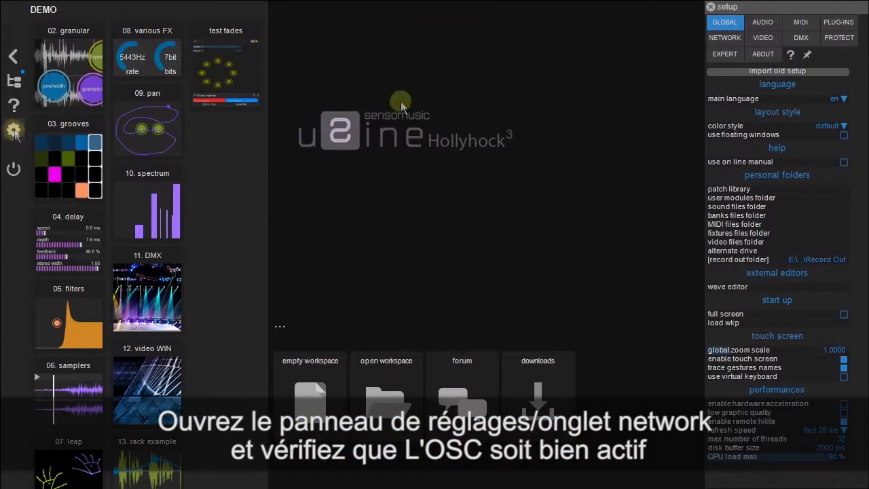
pyautogui.click(725, 38)
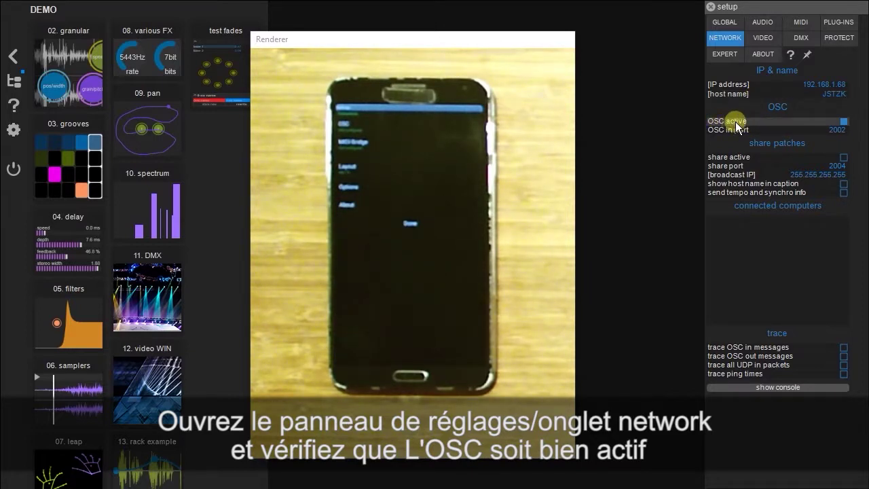
pyautogui.click(737, 124)
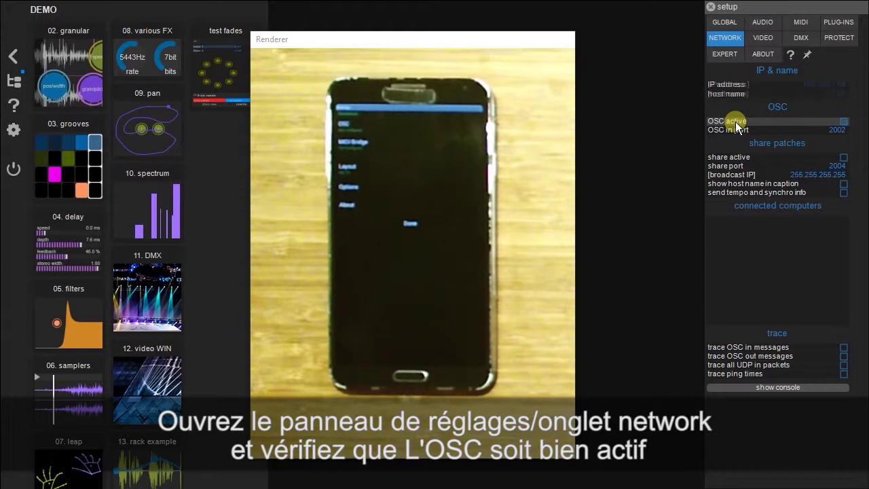
pyautogui.click(737, 124)
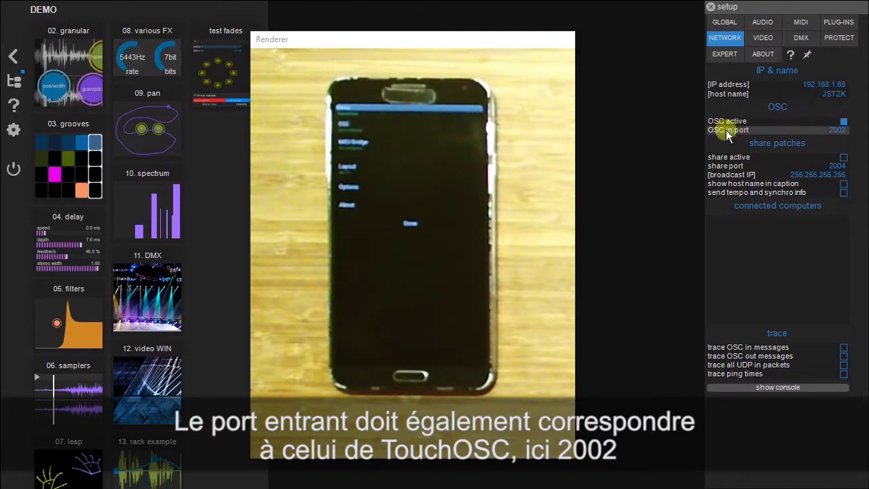
pyautogui.doubleClick(751, 130)
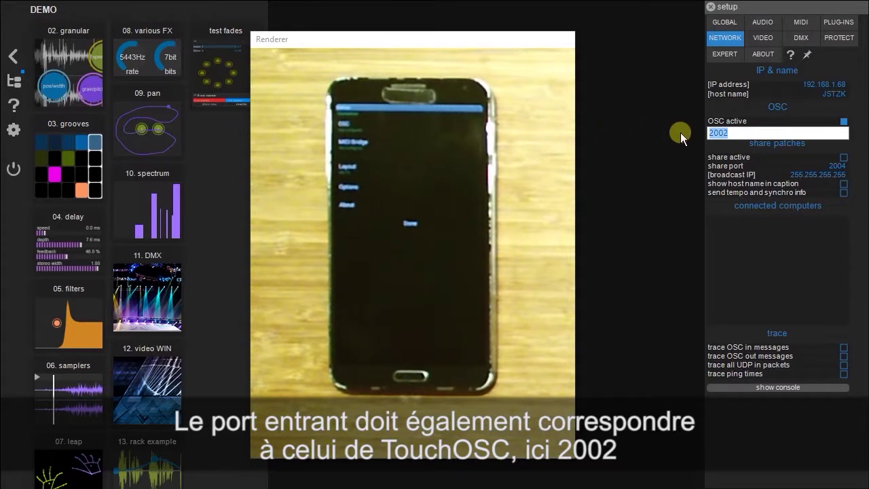
pyautogui.press('Return')
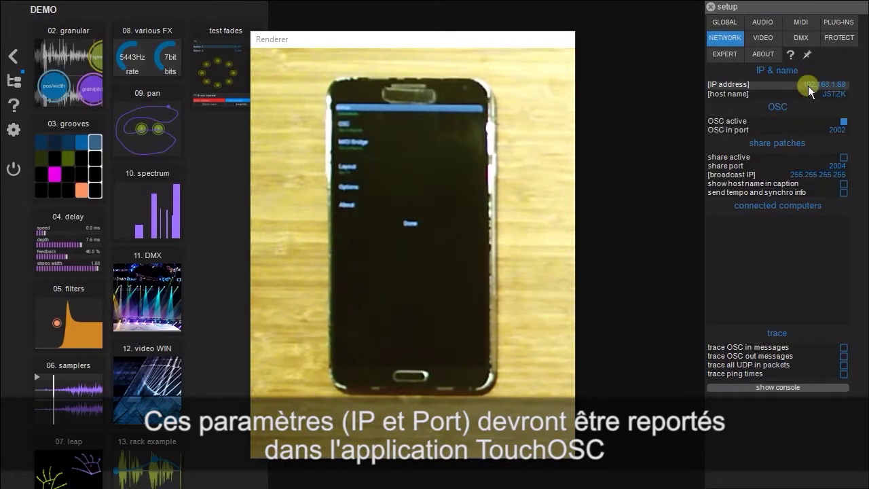
pyautogui.click(392, 123)
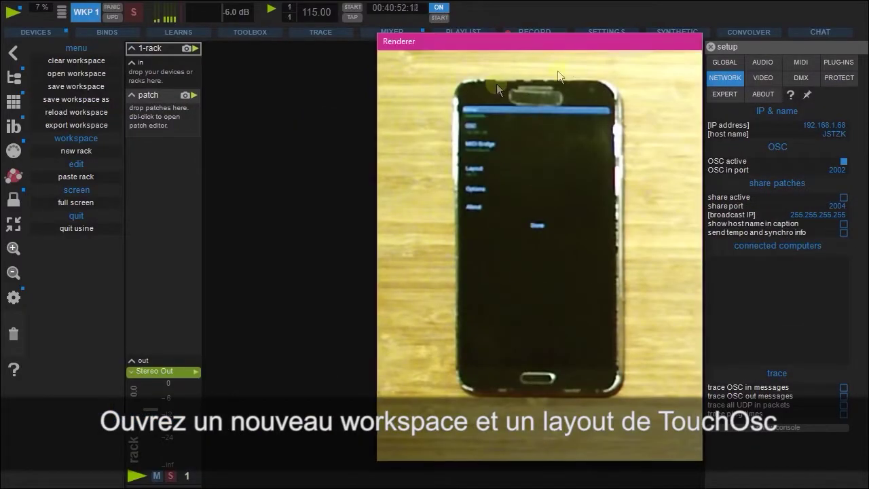
# Reposition the phone camera view toward the left of the screen
pyautogui.moveTo(545, 42); pyautogui.dragTo(372, 44)
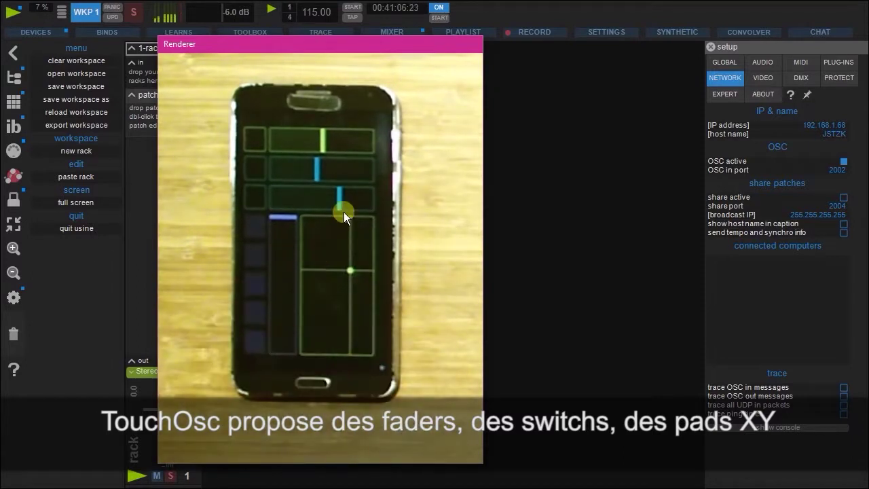
pyautogui.moveTo(328, 45); pyautogui.dragTo(345, 61)
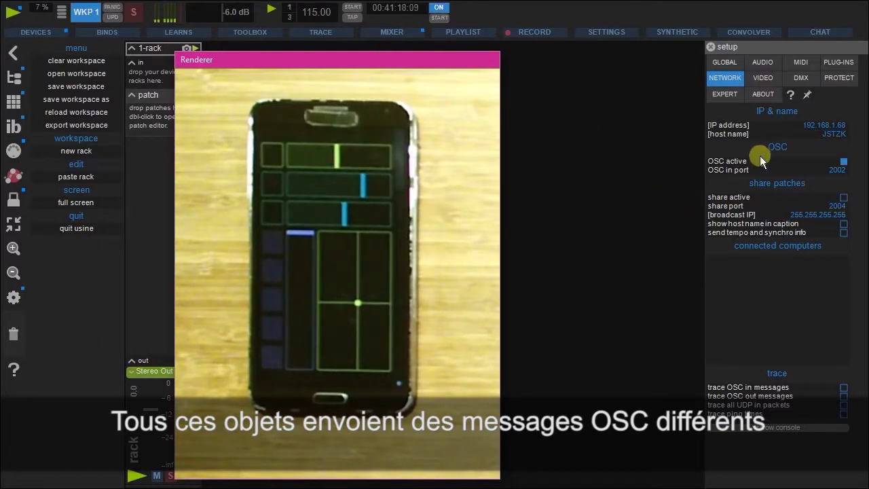
pyautogui.moveTo(382, 59)
pyautogui.mouseDown()
pyautogui.moveTo(301, 44)
pyautogui.moveTo(262, 47)
pyautogui.mouseUp()
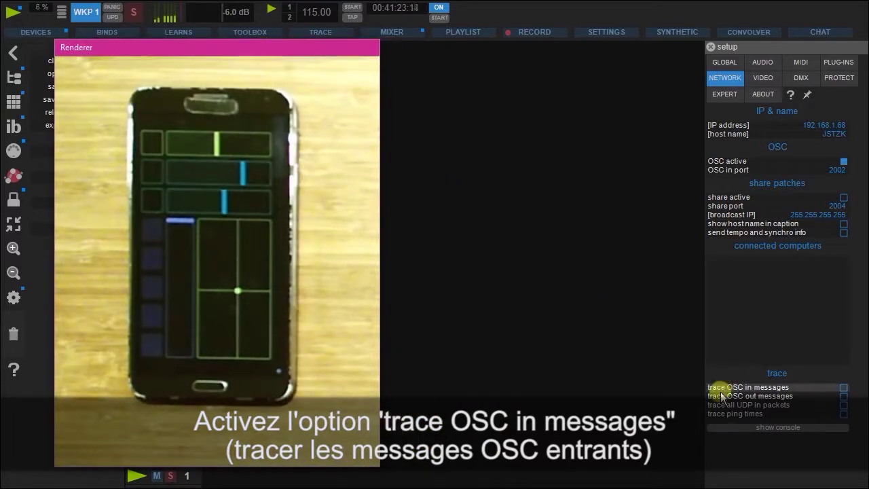
# Tick 'trace OSC in messages' and show the workspace properties panel
pyautogui.click(759, 388)
pyautogui.moveTo(301, 50); pyautogui.dragTo(296, 67)
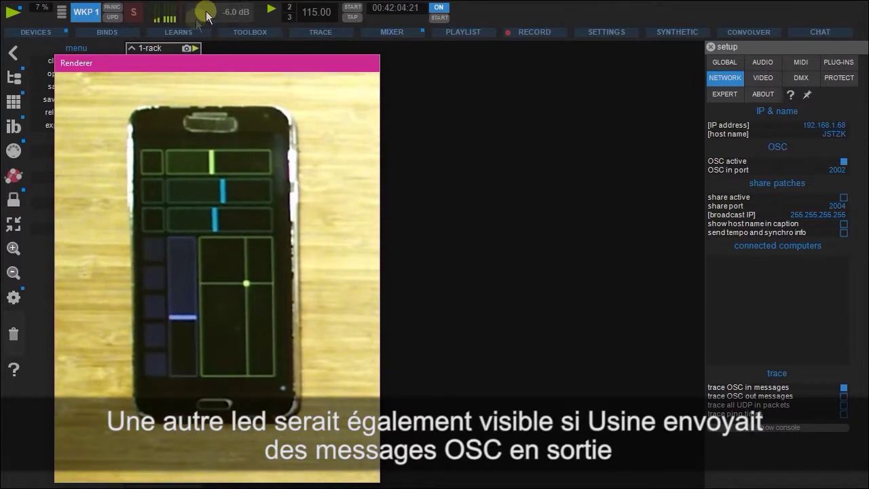
pyautogui.click(502, 125)
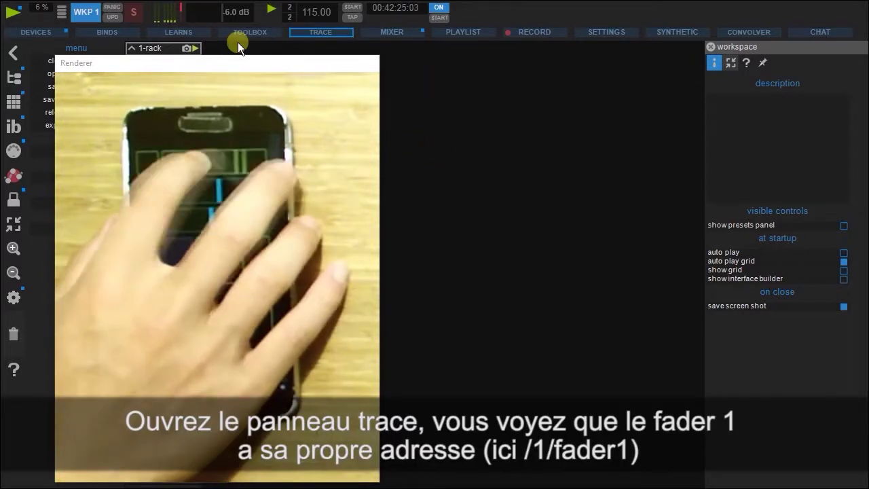
# Read the /1/fader4, /1/xy and /1/toggle1 messages in TRACE, close it, and untick OSC tracing
pyautogui.click(335, 34)
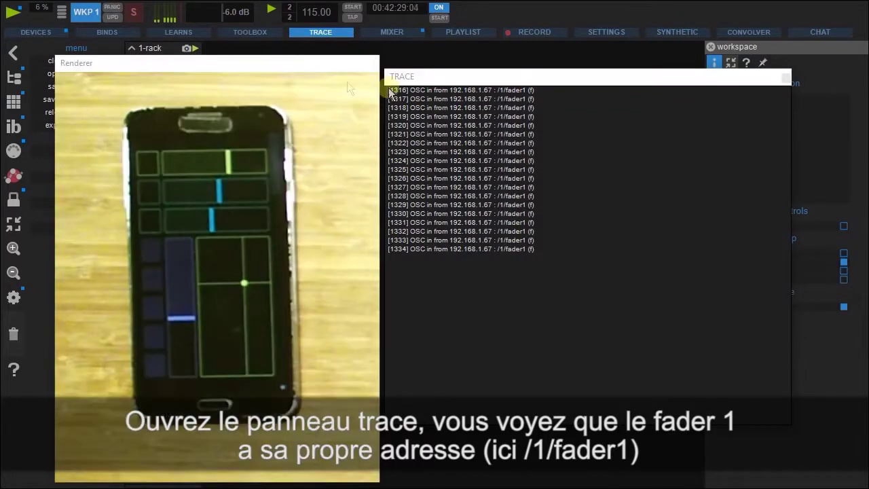
pyautogui.click(343, 69)
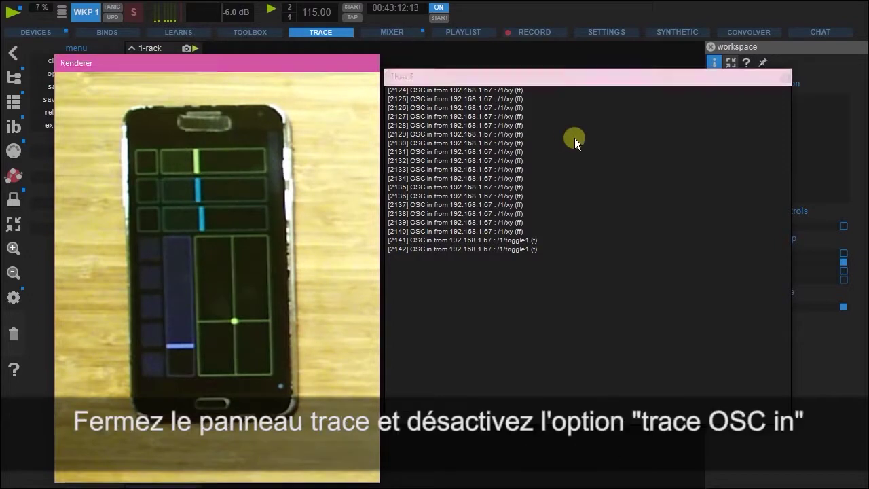
pyautogui.click(746, 74)
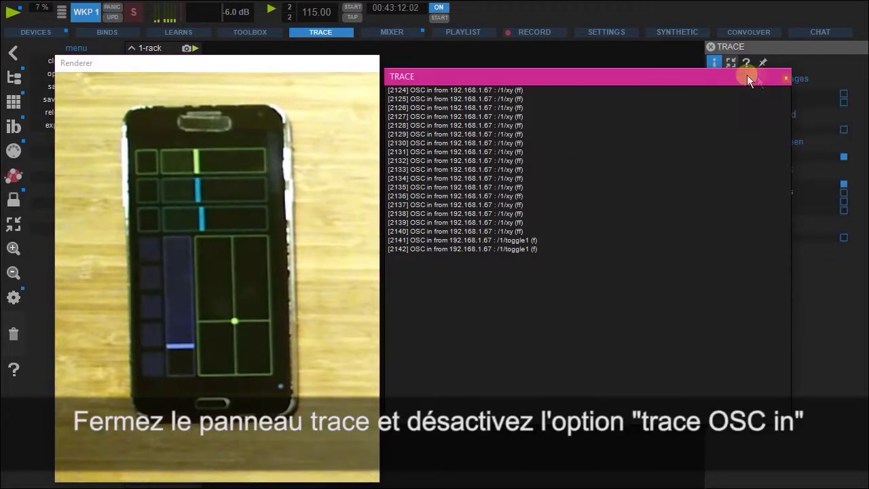
pyautogui.click(788, 76)
pyautogui.click(607, 170)
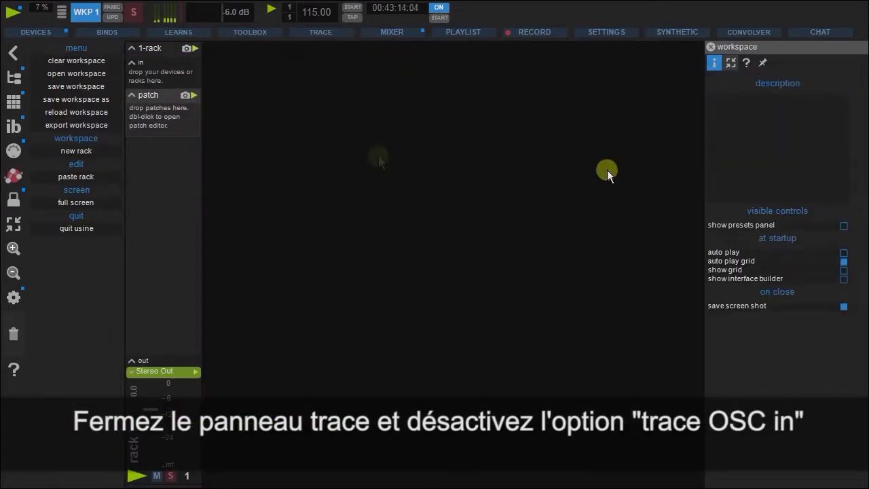
pyautogui.click(14, 298)
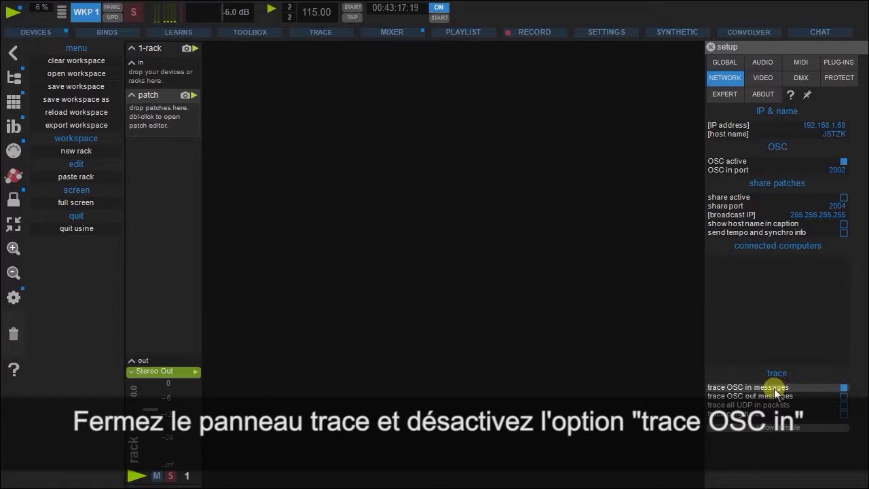
pyautogui.click(844, 387)
# Close setup, shrink the phone camera view, and open the rack's patch for editing
pyautogui.click(709, 47)
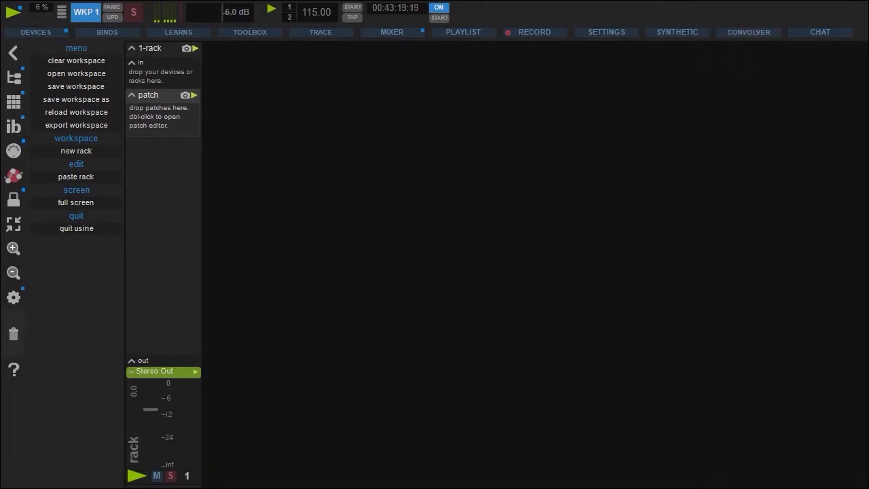
pyautogui.moveTo(281, 68); pyautogui.dragTo(719, 43)
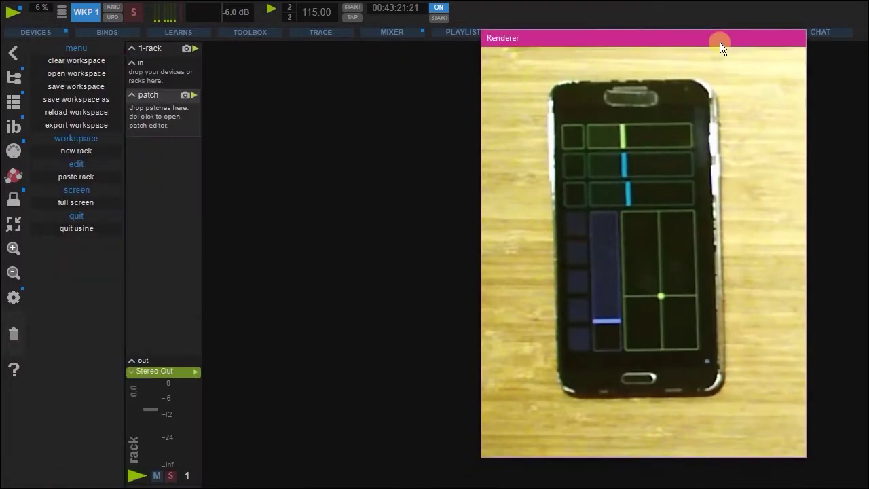
pyautogui.moveTo(810, 33); pyautogui.dragTo(721, 130)
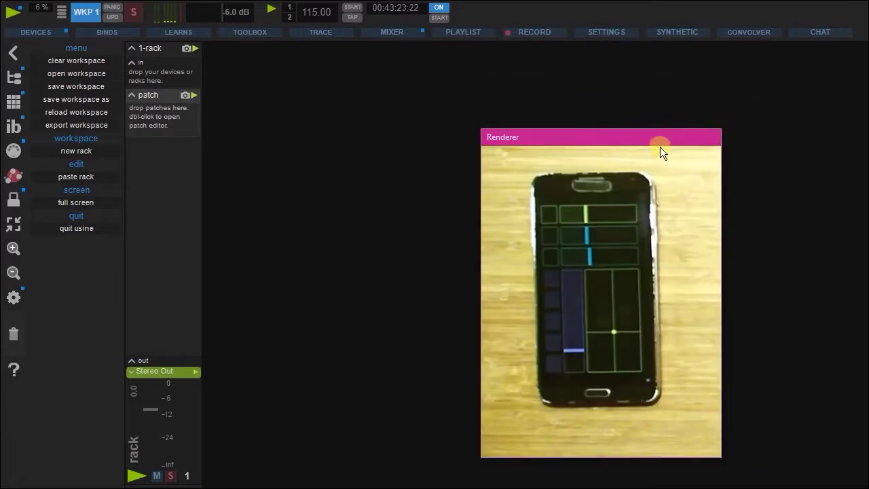
pyautogui.moveTo(658, 145); pyautogui.dragTo(351, 120)
pyautogui.doubleClick(192, 121)
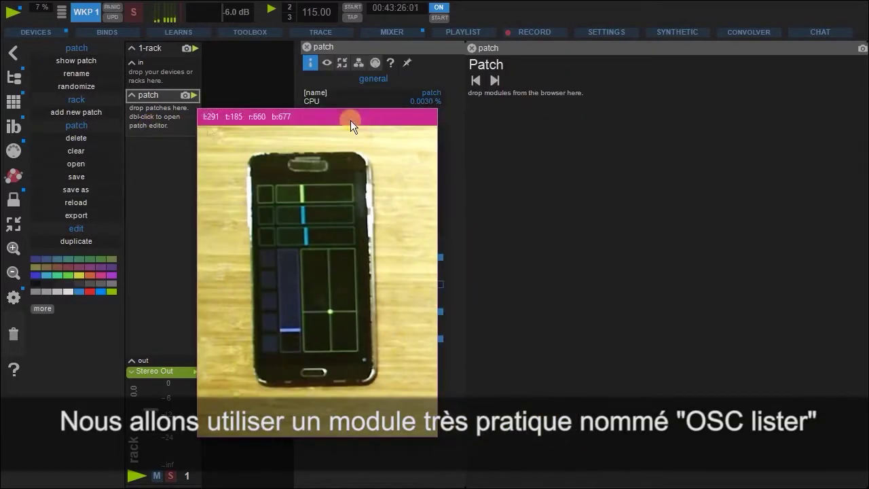
# Add an OSC Lister module from the Network - Osc category to the patch
pyautogui.click(13, 77)
pyautogui.moveTo(255, 56); pyautogui.dragTo(518, 46)
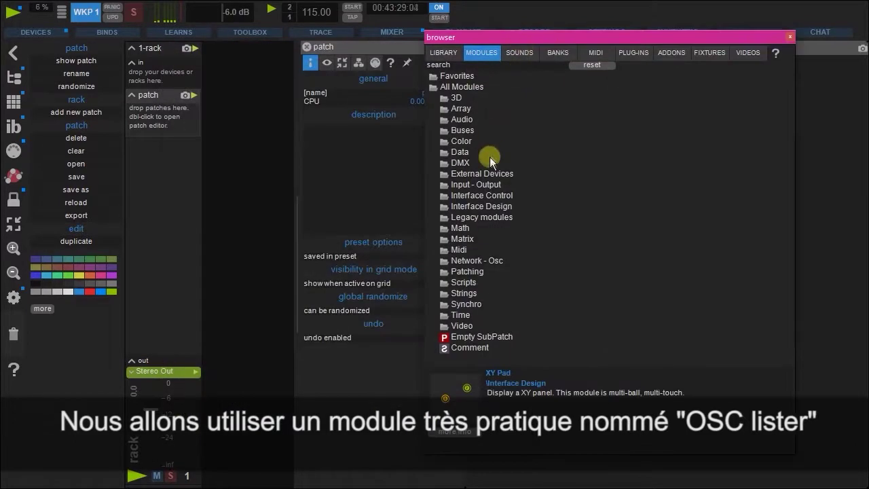
pyautogui.click(470, 261)
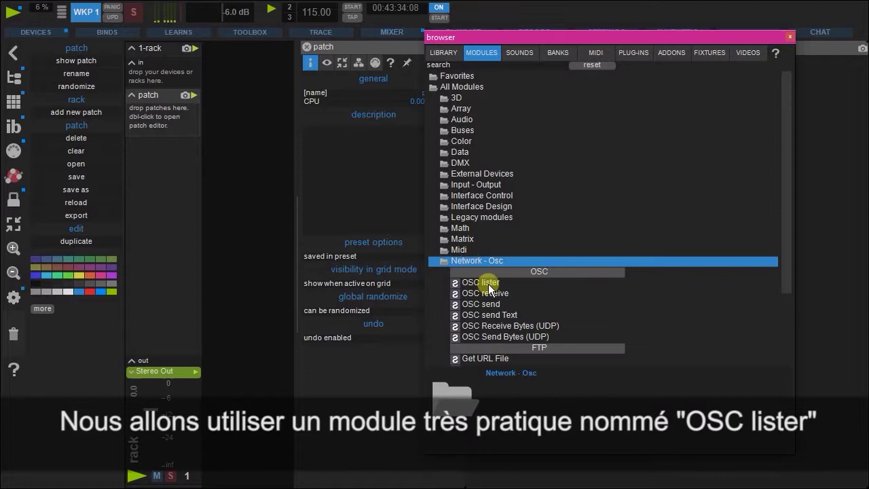
pyautogui.moveTo(551, 38); pyautogui.dragTo(383, 47)
pyautogui.moveTo(316, 289); pyautogui.dragTo(699, 177)
pyautogui.doubleClick(583, 307)
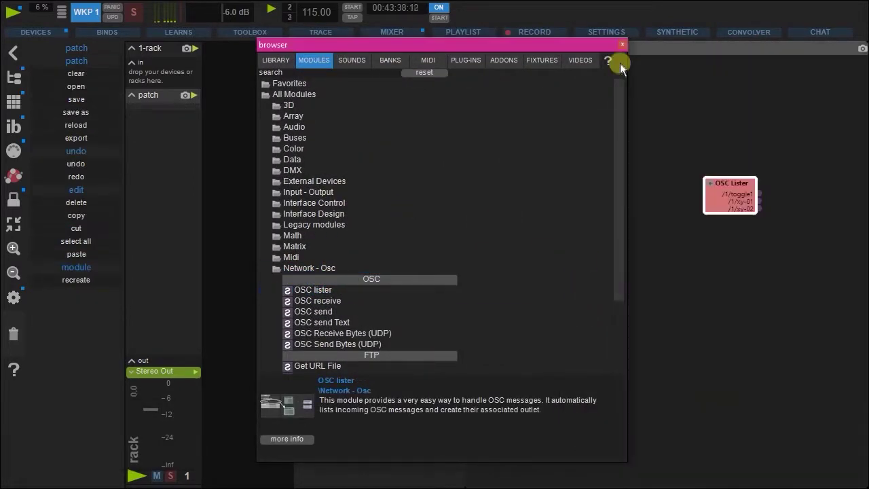
pyautogui.click(619, 46)
# Move the OSC Lister left and clear its learned addresses
pyautogui.moveTo(730, 194); pyautogui.dragTo(653, 181)
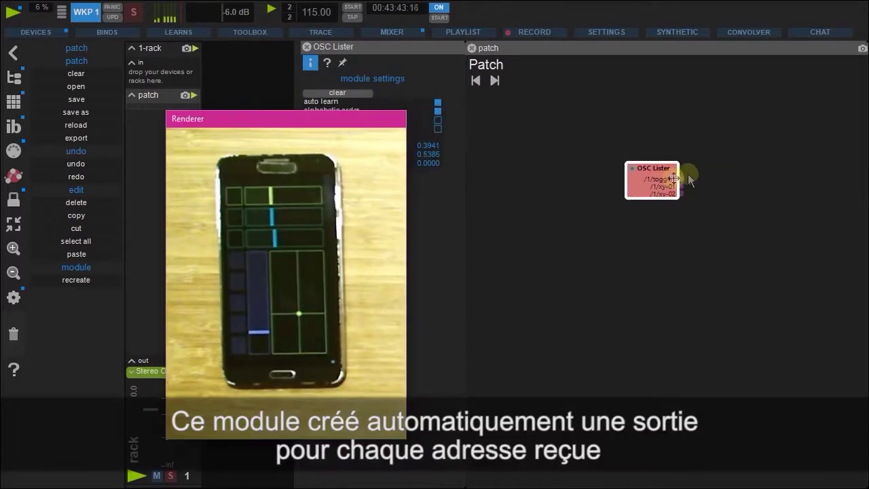
pyautogui.moveTo(627, 181); pyautogui.dragTo(579, 181)
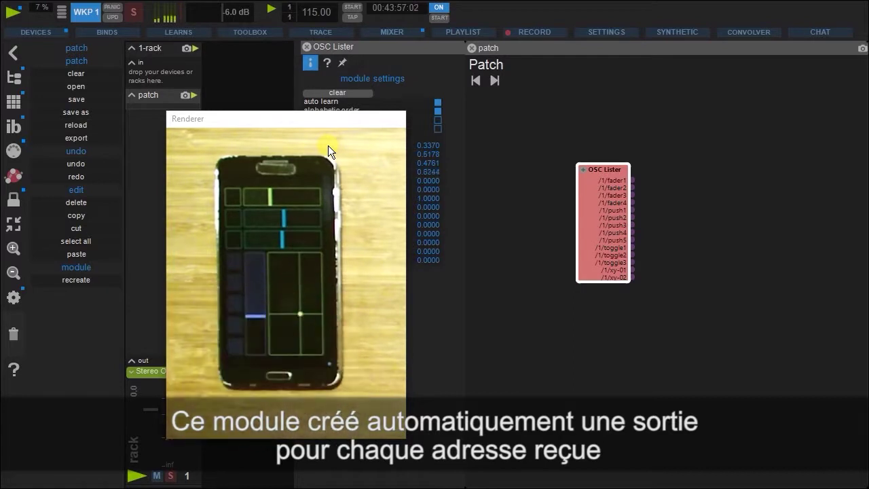
pyautogui.click(625, 198)
pyautogui.click(582, 163)
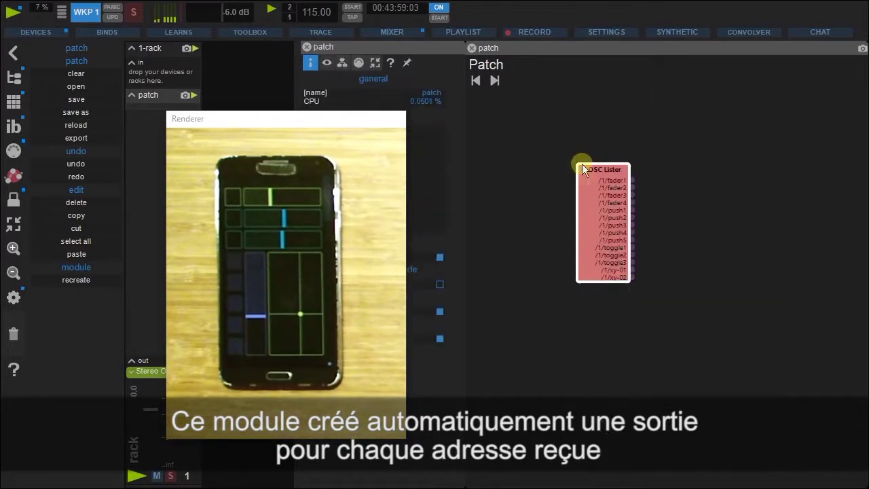
pyautogui.click(585, 185)
pyautogui.click(345, 93)
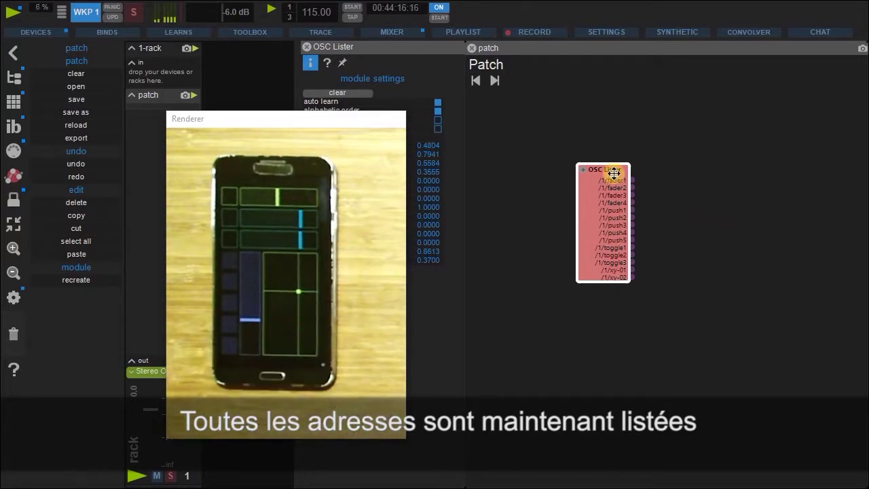
# Add a Knob wired to the OSC Lister's fader1 output and delete a misplaced extra knob
pyautogui.moveTo(614, 173); pyautogui.dragTo(609, 148)
pyautogui.moveTo(359, 121); pyautogui.dragTo(518, 197)
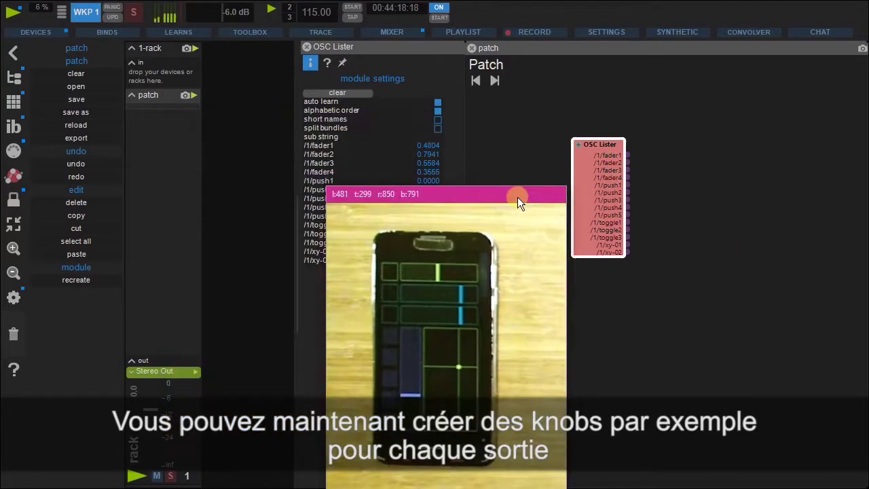
pyautogui.moveTo(628, 155); pyautogui.dragTo(719, 90)
pyautogui.click(736, 120)
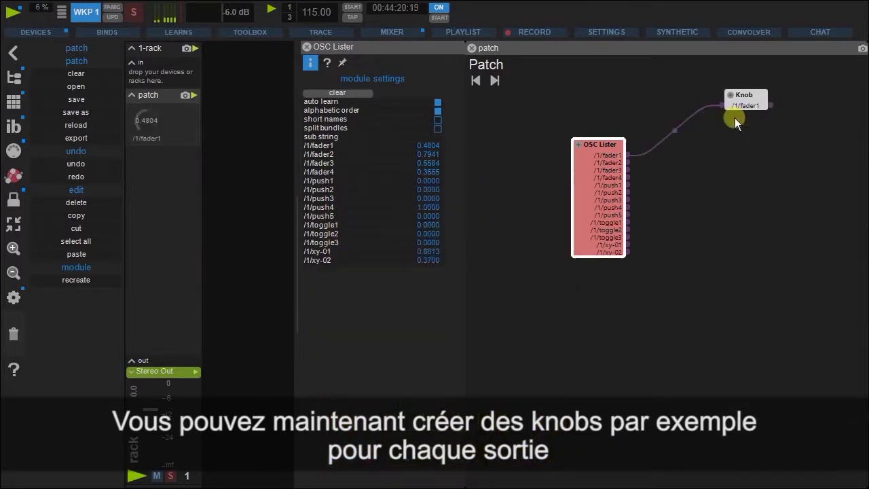
pyautogui.moveTo(628, 163); pyautogui.dragTo(707, 146)
pyautogui.click(735, 167)
pyautogui.click(759, 153)
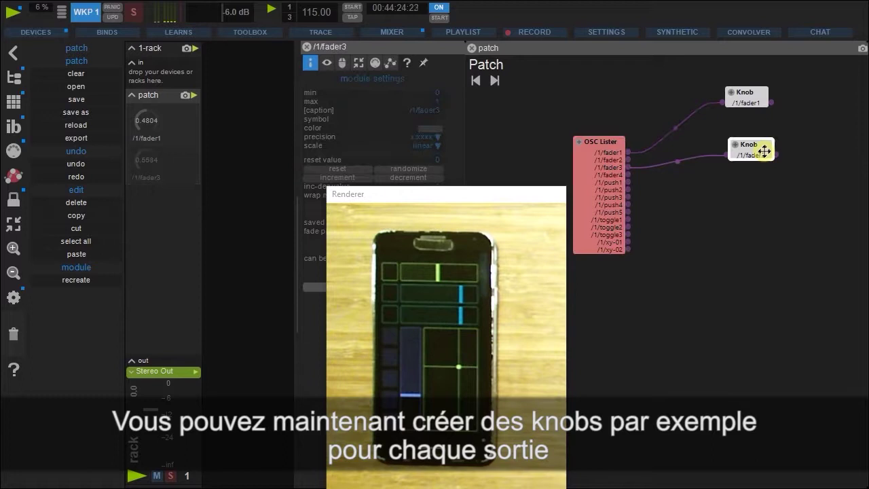
pyautogui.press('Delete')
# Add Knobs wired to the fader2, fader3 and fader4 outputs
pyautogui.moveTo(692, 149); pyautogui.dragTo(706, 145)
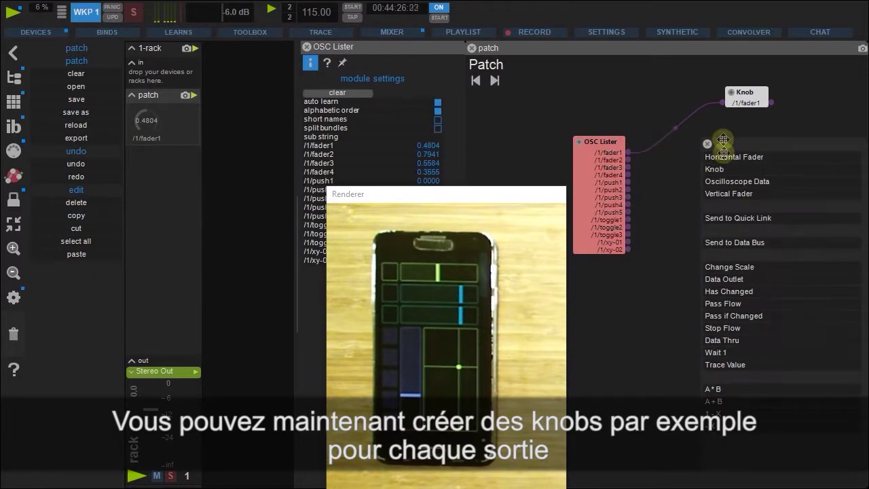
pyautogui.click(725, 170)
pyautogui.moveTo(627, 174); pyautogui.dragTo(722, 173)
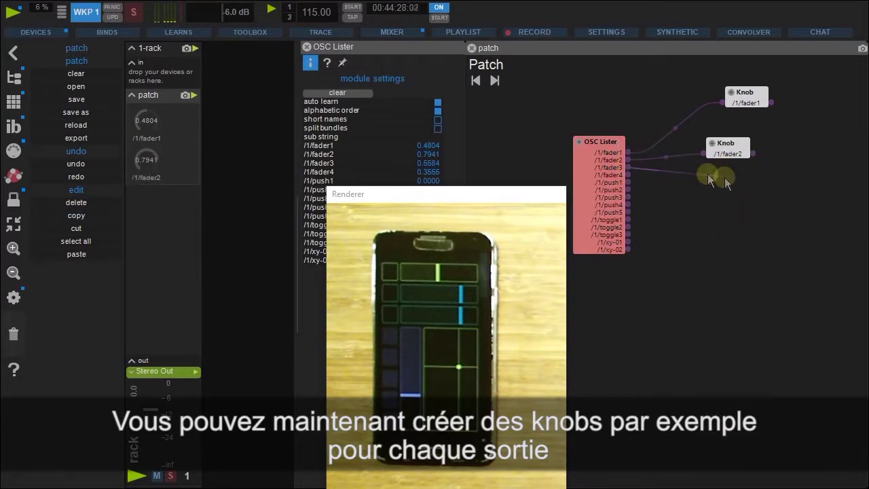
pyautogui.click(713, 188)
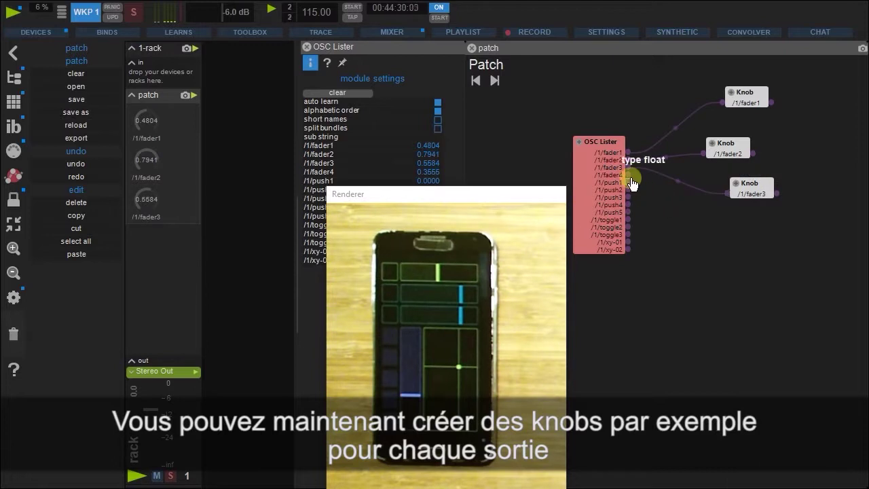
pyautogui.moveTo(627, 175); pyautogui.dragTo(706, 169)
pyautogui.click(722, 188)
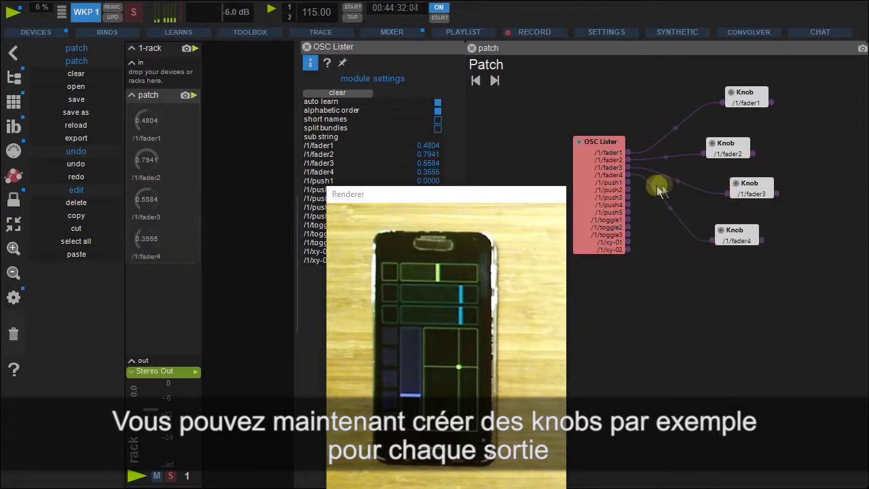
# Line up the four knobs in the patch and show the rack controls
pyautogui.moveTo(736, 239); pyautogui.dragTo(748, 237)
pyautogui.moveTo(749, 189); pyautogui.dragTo(737, 188)
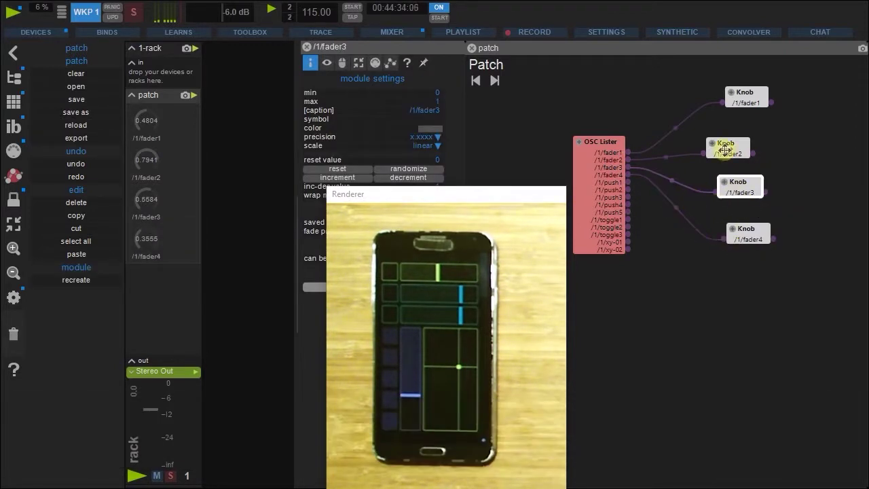
pyautogui.moveTo(725, 145); pyautogui.dragTo(729, 140)
pyautogui.moveTo(752, 92); pyautogui.dragTo(737, 97)
pyautogui.click(179, 148)
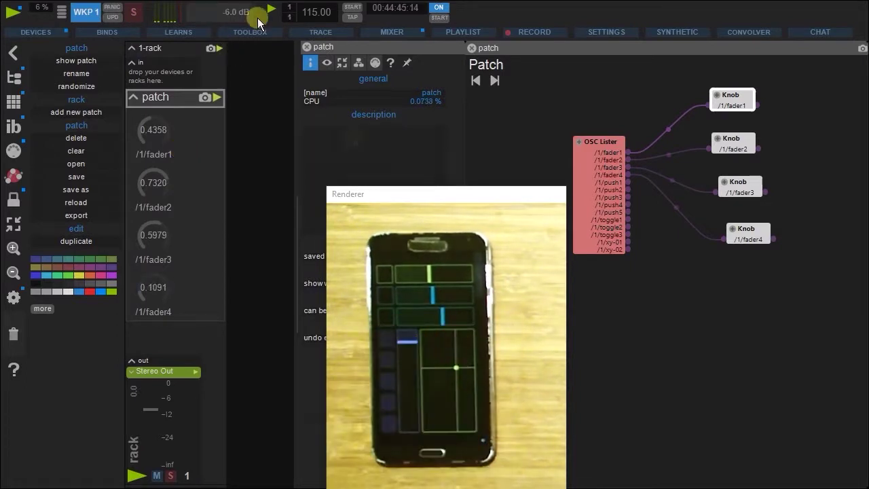
# Search the module browser for 'xy' and place an XY Pad module in the patch
pyautogui.click(15, 77)
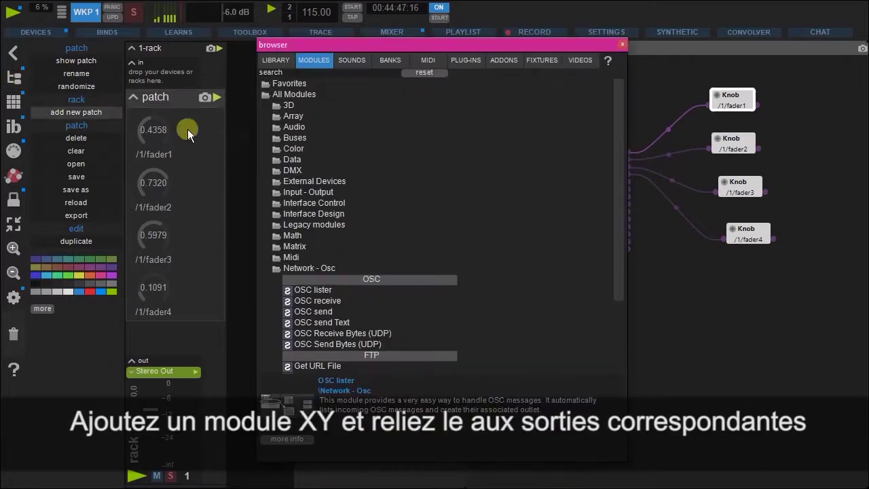
pyautogui.write('xy')
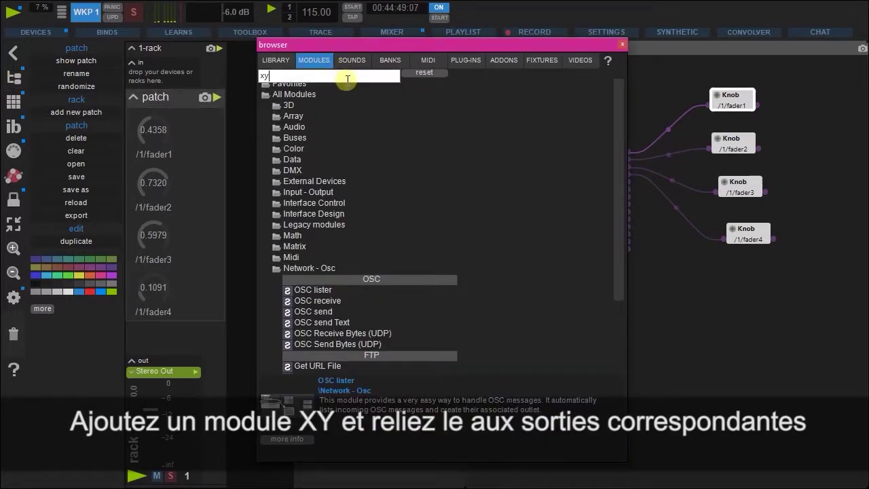
pyautogui.press('Return')
pyautogui.moveTo(299, 137); pyautogui.dragTo(702, 217)
pyautogui.click(576, 283)
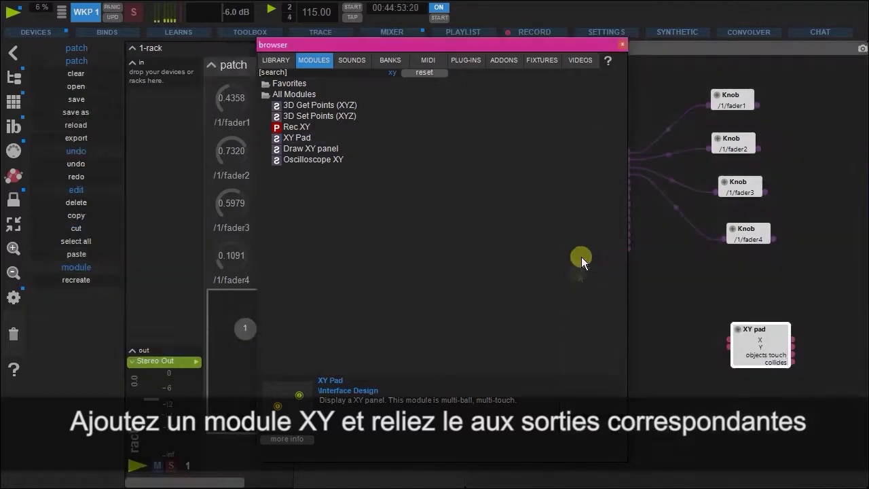
pyautogui.click(618, 44)
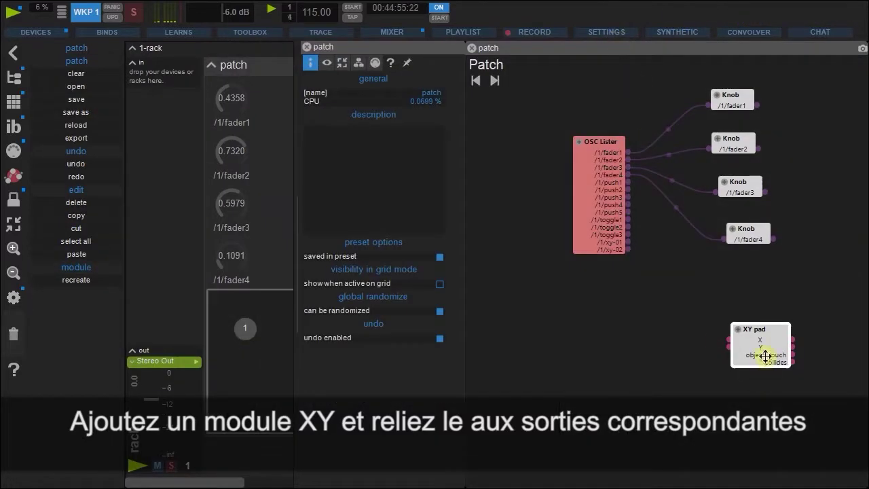
pyautogui.moveTo(765, 355); pyautogui.dragTo(738, 322)
# Wire the OSC Lister's xy-01 output to the pad's X input and xy-02 to Y
pyautogui.moveTo(630, 243); pyautogui.dragTo(694, 263)
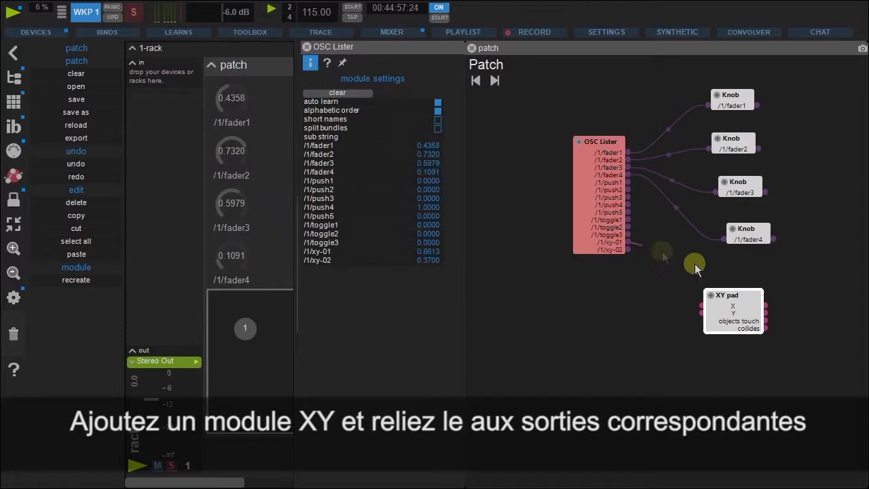
pyautogui.moveTo(705, 309); pyautogui.dragTo(702, 305)
pyautogui.moveTo(628, 249); pyautogui.dragTo(681, 319)
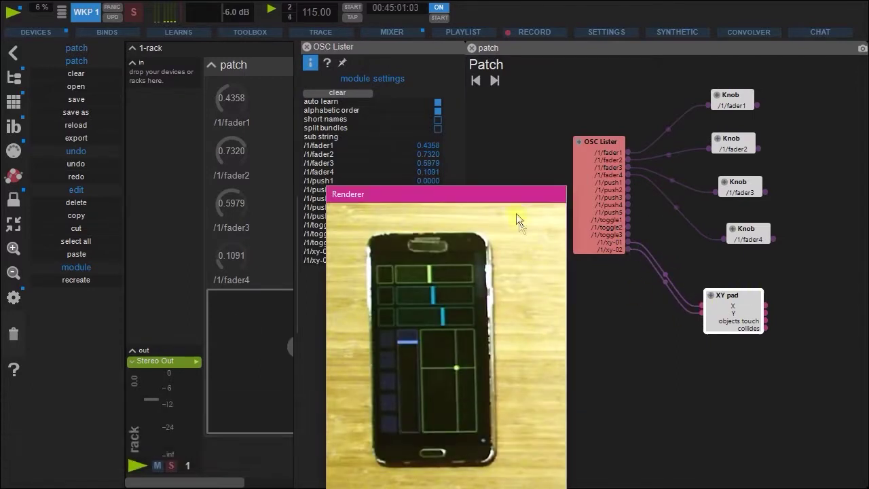
pyautogui.moveTo(515, 213); pyautogui.dragTo(532, 238)
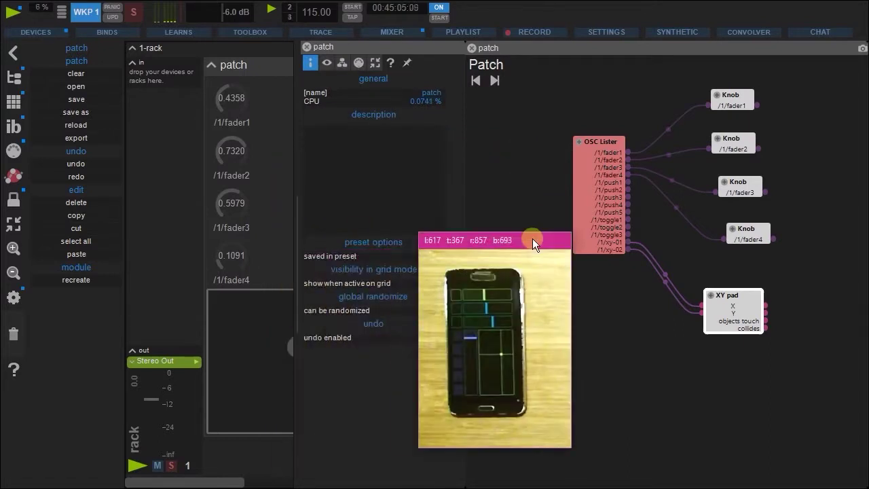
pyautogui.click(306, 47)
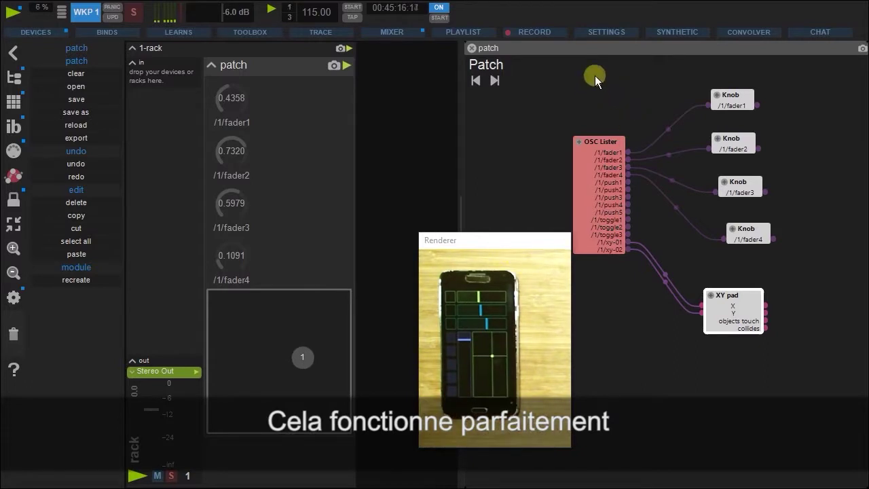
# Delete all modules from the first patch and switch to workspace 2
pyautogui.moveTo(595, 75); pyautogui.dragTo(798, 320)
pyautogui.press('Delete')
pyautogui.moveTo(505, 241); pyautogui.dragTo(593, 151)
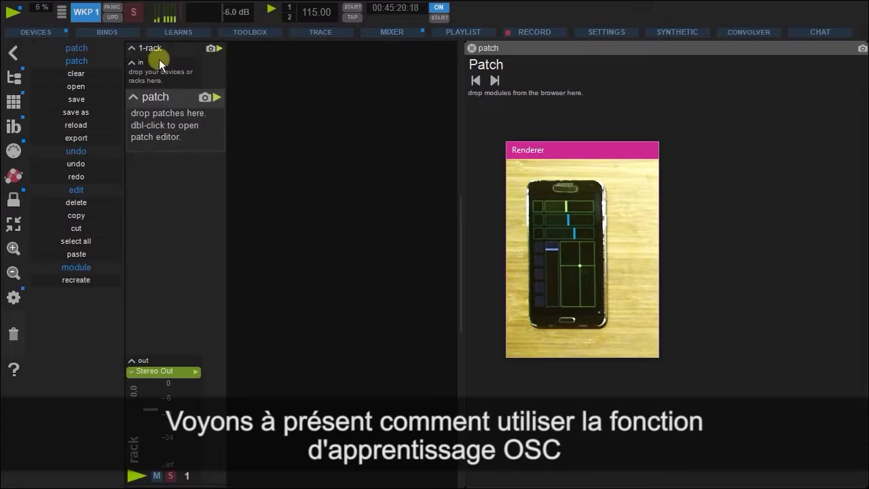
pyautogui.click(87, 15)
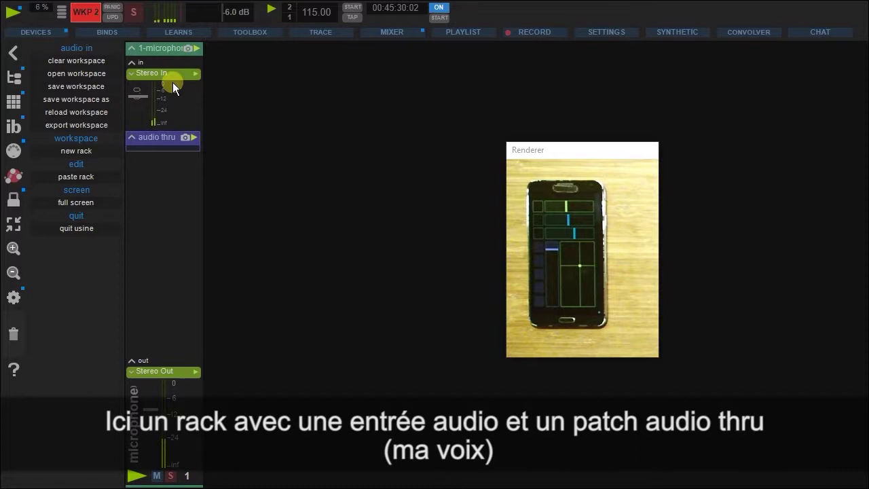
# Add a new rack, 2-rack, and route 1-microphone into its input
pyautogui.click(156, 185)
pyautogui.click(274, 134)
pyautogui.click(197, 169)
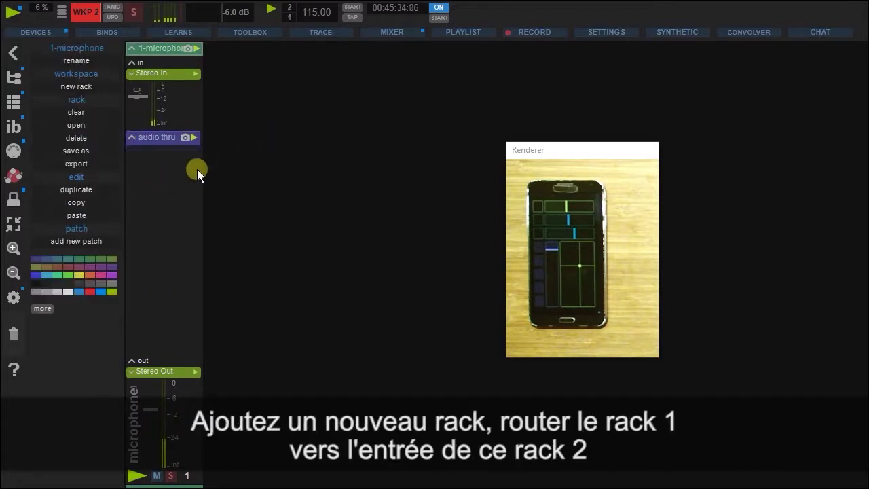
pyautogui.click(191, 144)
pyautogui.click(84, 149)
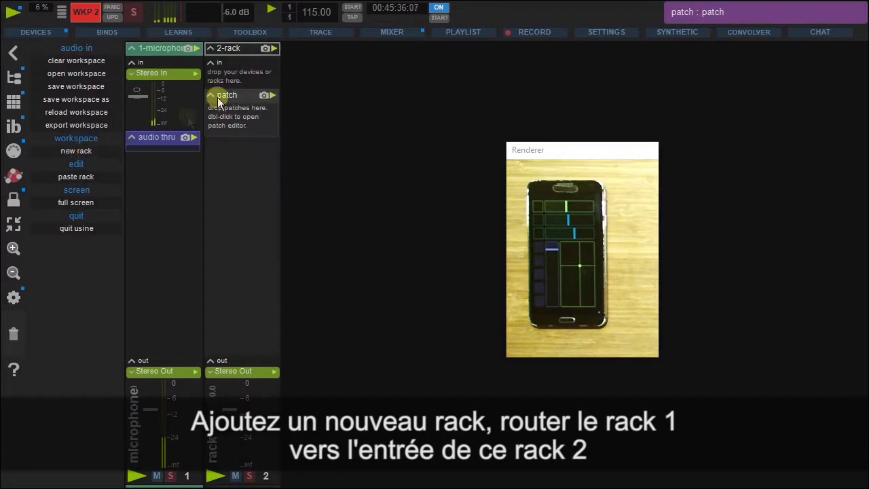
pyautogui.moveTo(164, 52); pyautogui.dragTo(256, 76)
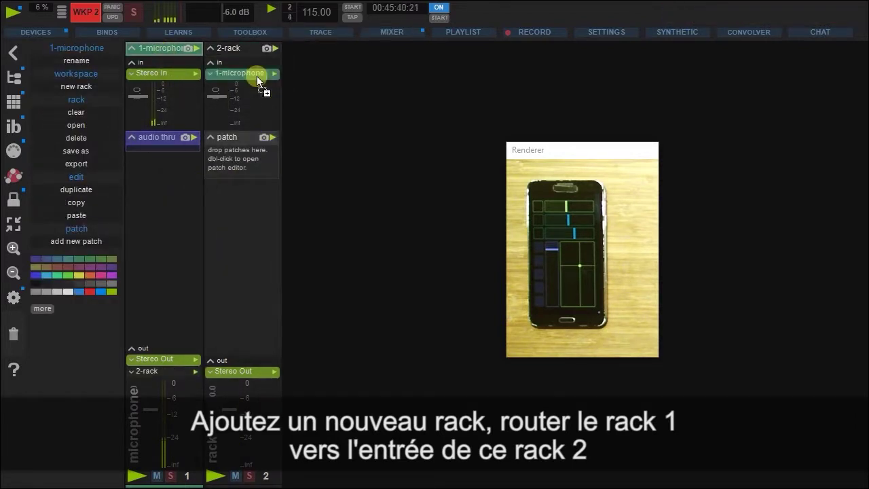
# Open 2-rack's patch and add Audio In 1 wired directly to Audio Out 1
pyautogui.doubleClick(238, 147)
pyautogui.moveTo(542, 141); pyautogui.dragTo(355, 160)
pyautogui.rightClick(505, 173)
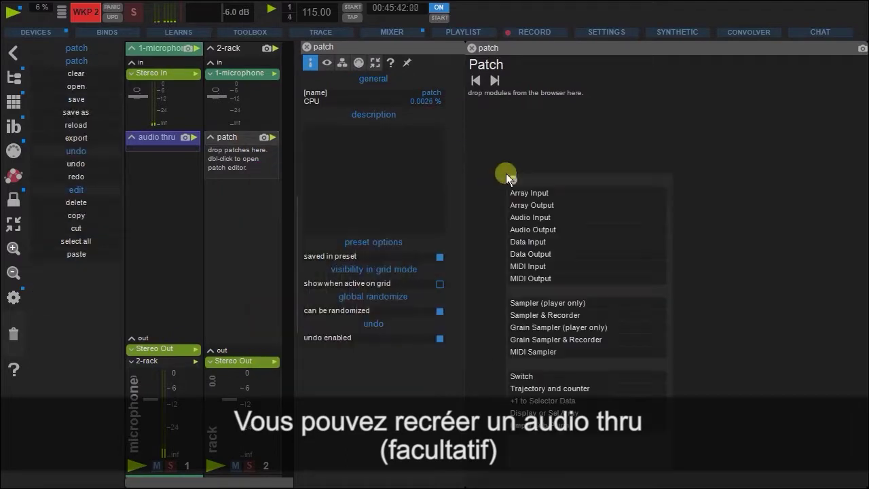
pyautogui.click(530, 214)
pyautogui.moveTo(549, 183); pyautogui.dragTo(717, 184)
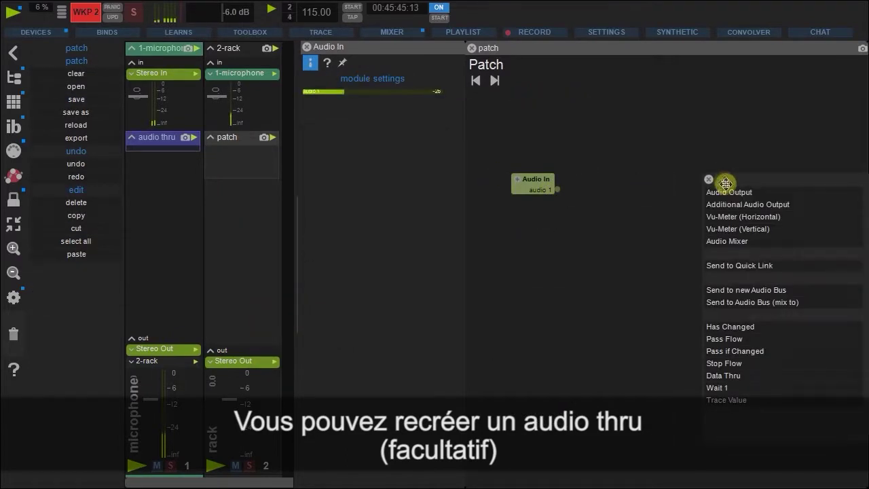
pyautogui.click(731, 191)
# Copy-paste the pair below the originals to create Audio In 2 wired to Audio Out 2
pyautogui.moveTo(503, 125); pyautogui.dragTo(785, 229)
pyautogui.hotkey('ctrl', 'c')
pyautogui.hotkey('ctrl', 'v')
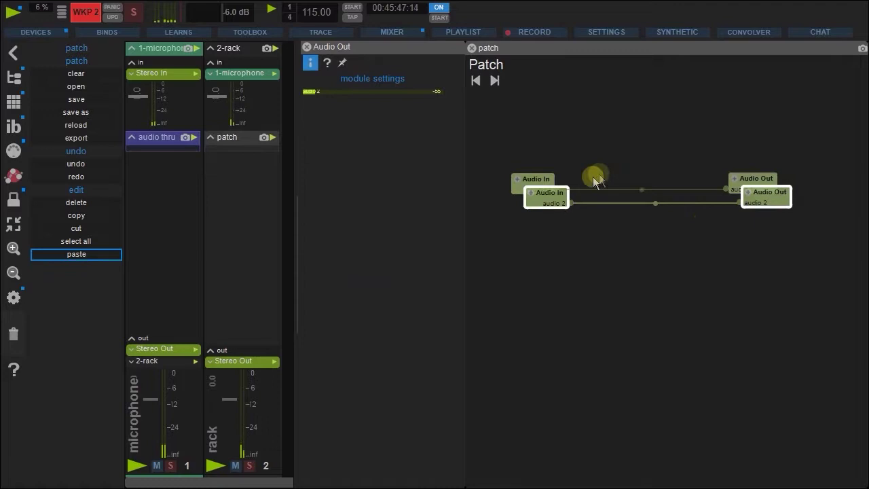
pyautogui.moveTo(555, 194); pyautogui.dragTo(553, 262)
pyautogui.click(306, 46)
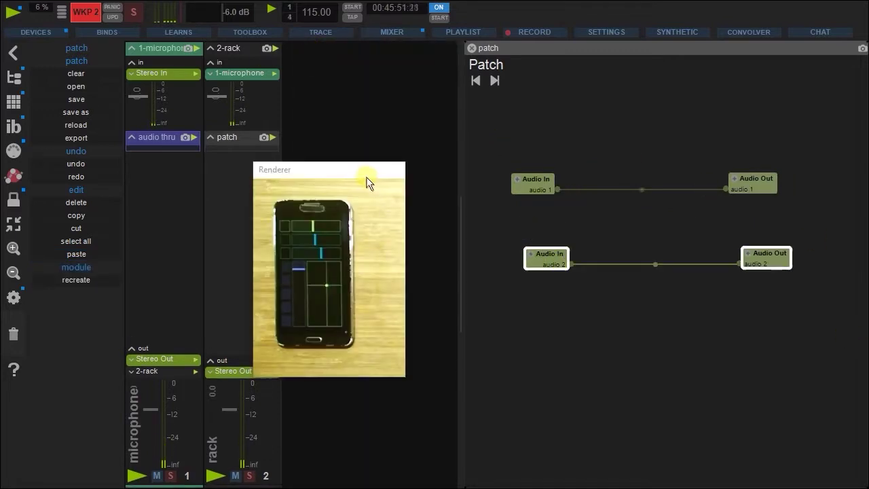
# Open the module browser and move it to the right side
pyautogui.moveTo(367, 177); pyautogui.dragTo(724, 249)
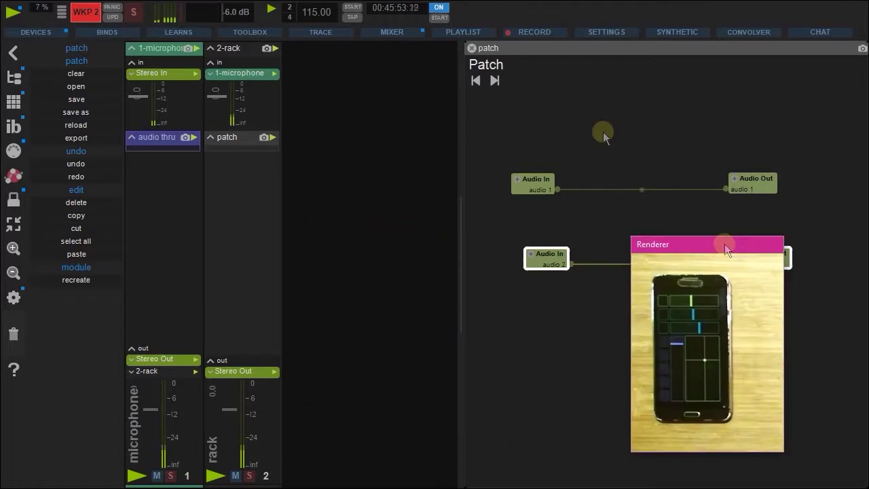
pyautogui.click(374, 86)
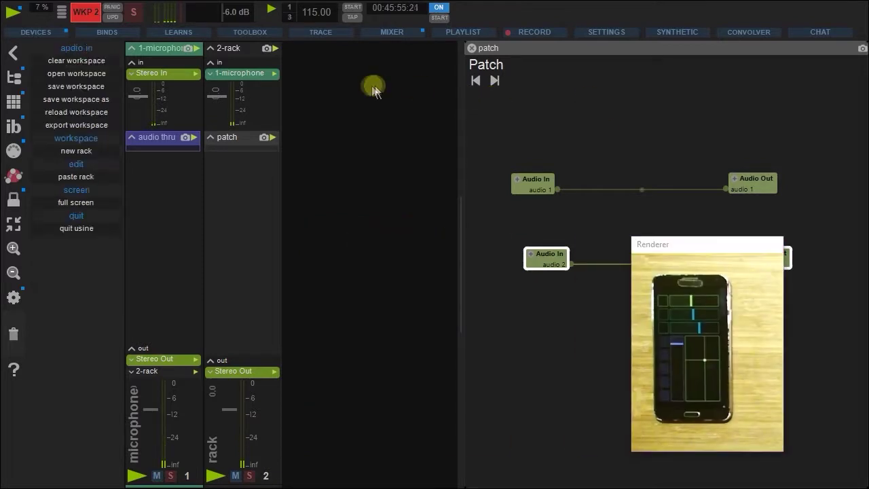
pyautogui.click(14, 101)
pyautogui.moveTo(415, 47); pyautogui.dragTo(707, 61)
# Drag DELAY Multi Band x3 from the Library's Audio FX > Delay folder into the rack
pyautogui.click(606, 73)
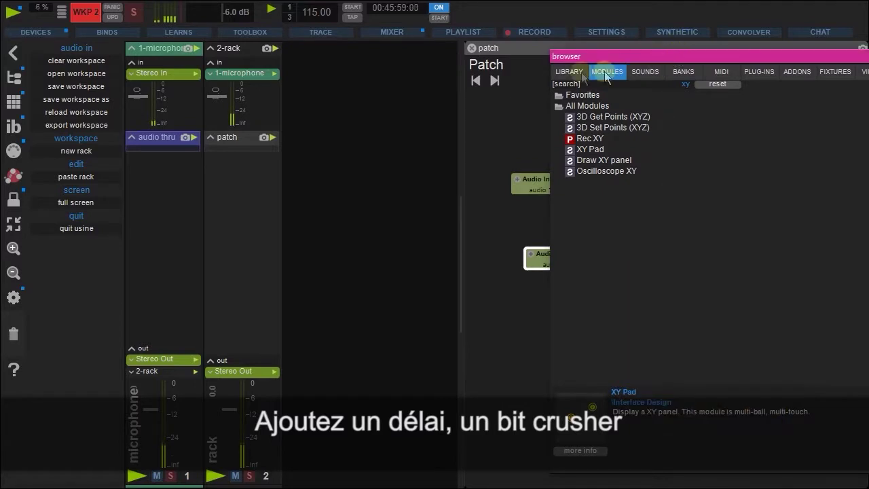
pyautogui.click(568, 71)
pyautogui.click(596, 119)
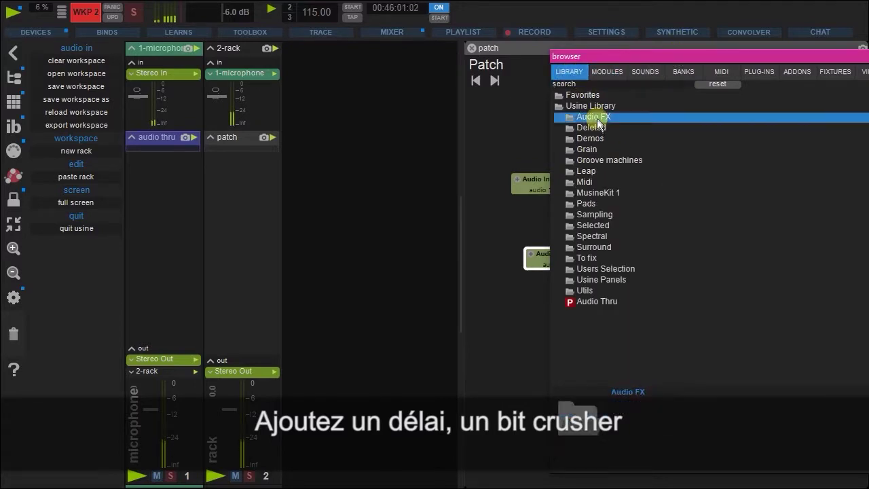
pyautogui.doubleClick(595, 119)
pyautogui.scroll(-4, 596, 120)
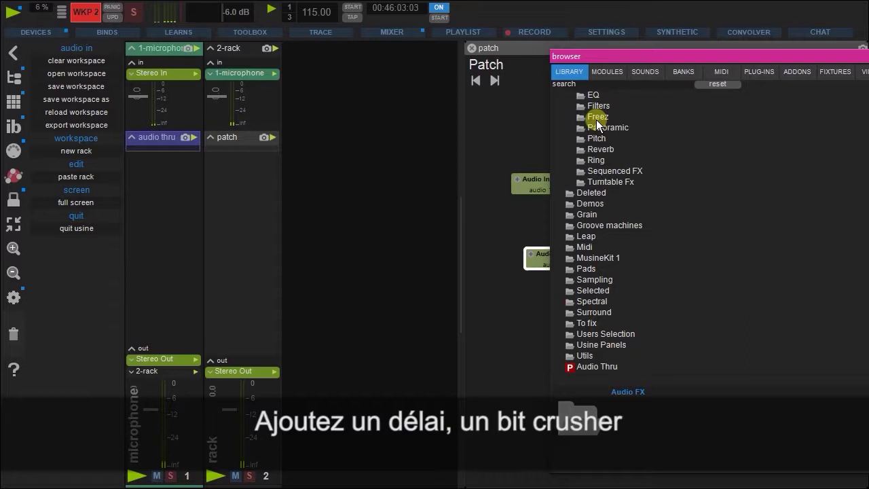
pyautogui.scroll(4, 604, 93)
pyautogui.doubleClick(606, 129)
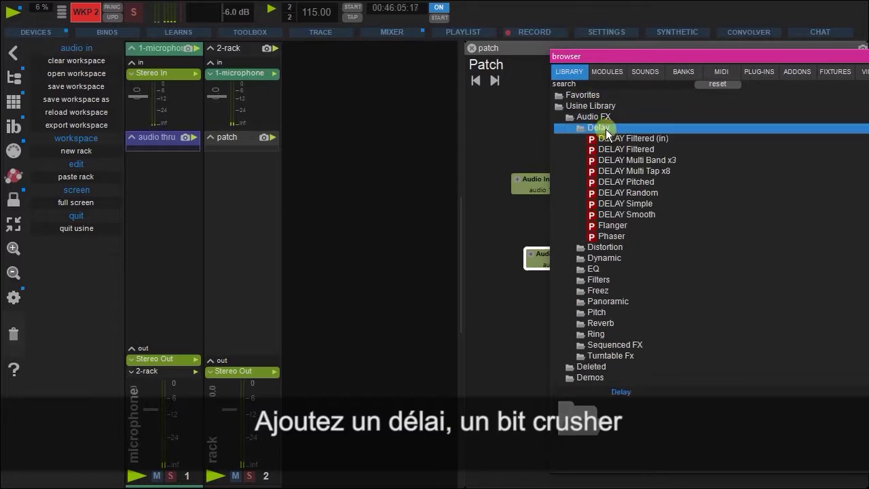
pyautogui.click(628, 160)
pyautogui.moveTo(627, 161); pyautogui.dragTo(225, 168)
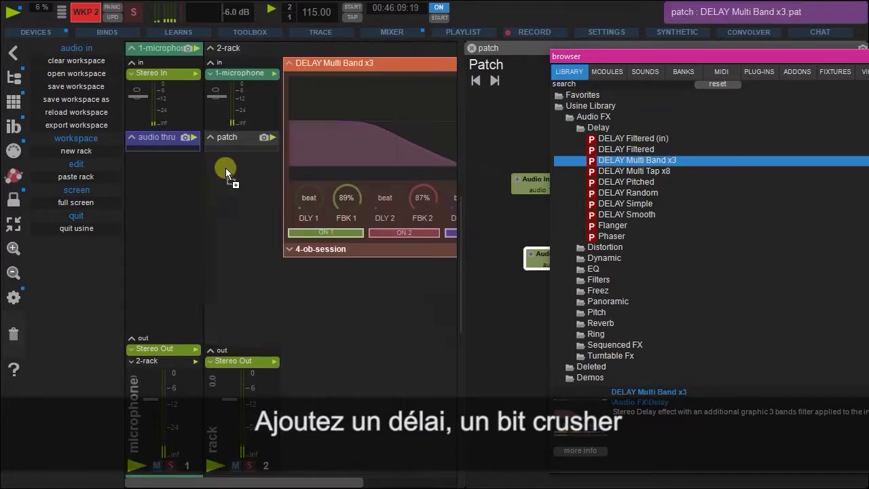
# Return to the rack and add the Bit Crusher from the Distortion folder
pyautogui.click(597, 57)
pyautogui.moveTo(597, 57); pyautogui.dragTo(82, 53)
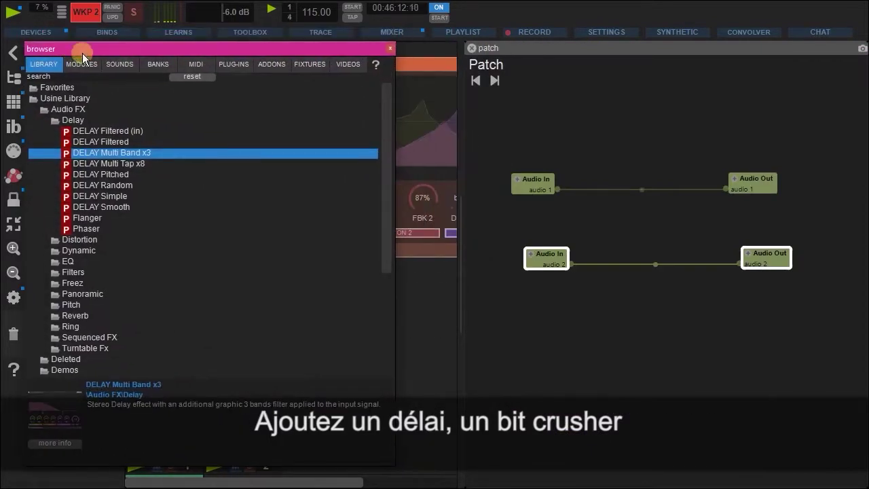
pyautogui.click(648, 92)
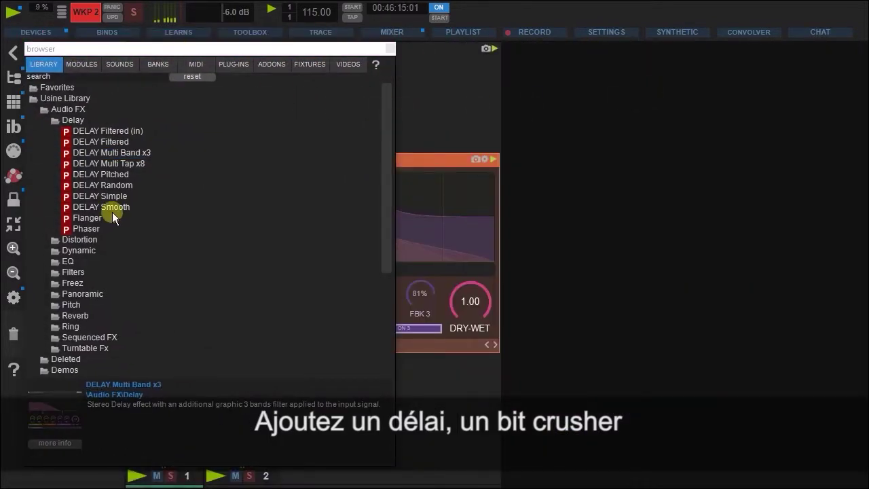
pyautogui.click(80, 239)
pyautogui.moveTo(90, 256); pyautogui.dragTo(468, 356)
# Add the FILTER Resonator to the rack
pyautogui.moveTo(343, 49); pyautogui.dragTo(705, 55)
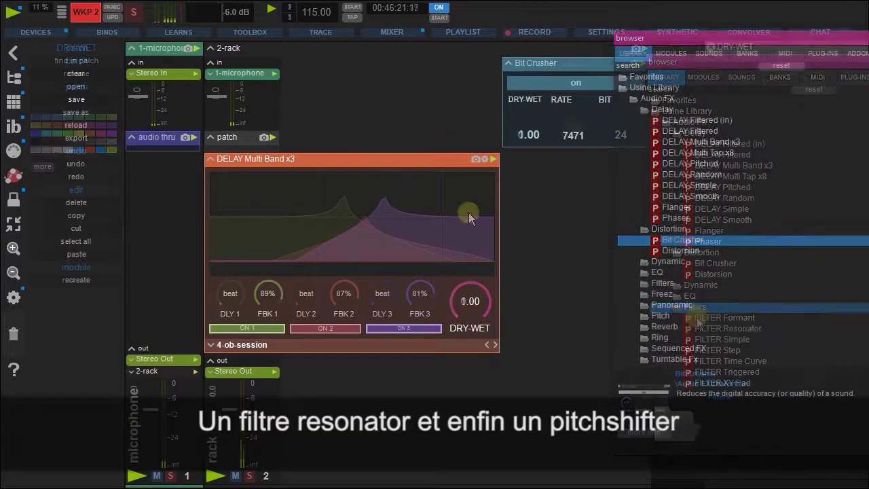
pyautogui.moveTo(699, 327); pyautogui.dragTo(550, 206)
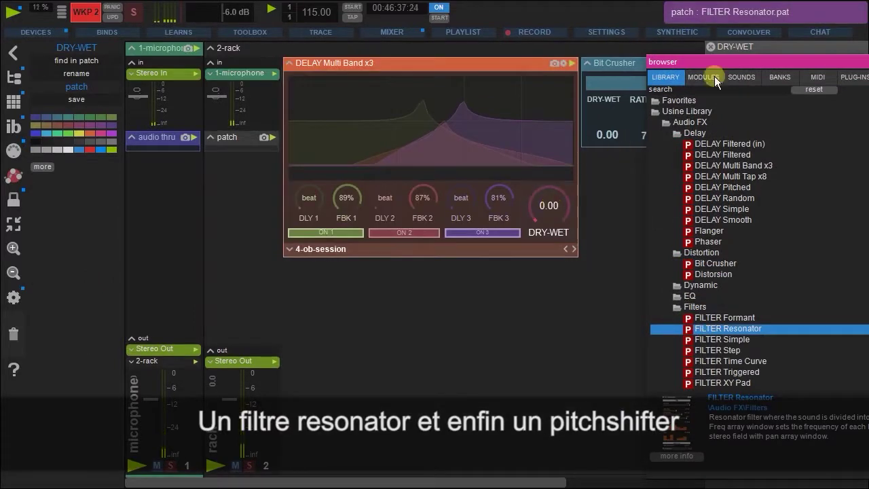
pyautogui.moveTo(733, 64); pyautogui.dragTo(227, 55)
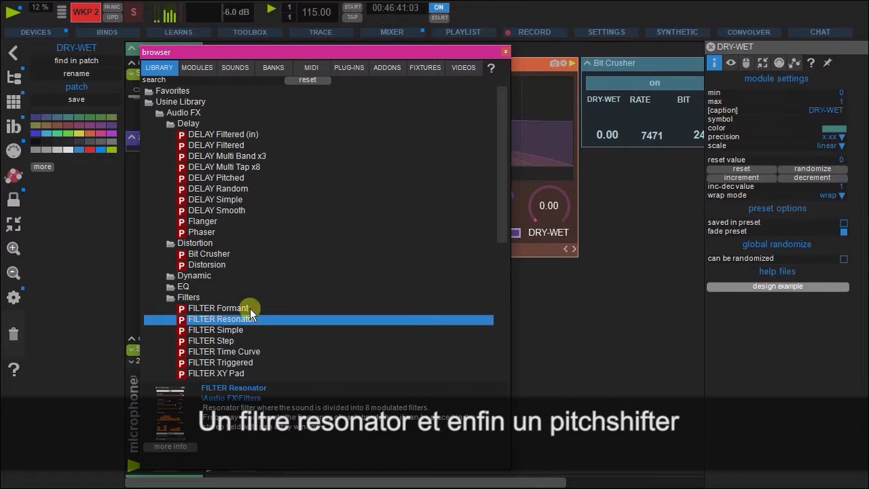
pyautogui.scroll(-2, 250, 308)
pyautogui.click(625, 297)
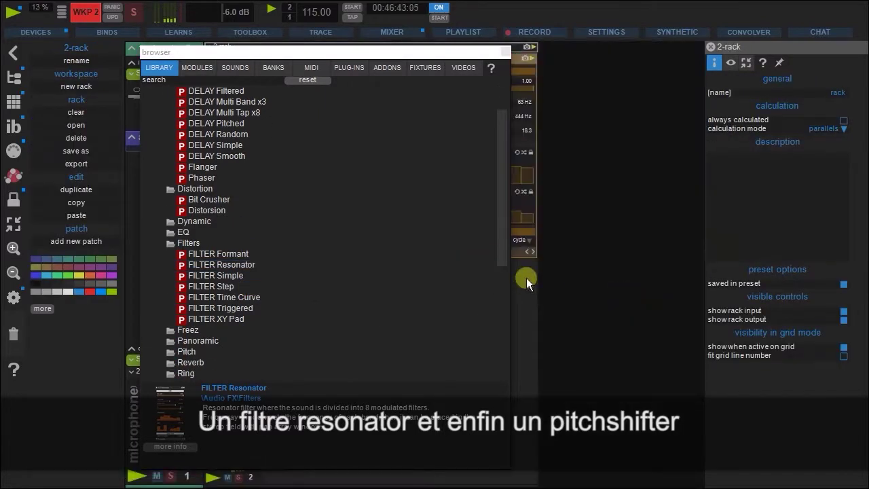
# Add the Pitch Shifter from the Pitch folder, then close the browser
pyautogui.moveTo(313, 54); pyautogui.dragTo(703, 48)
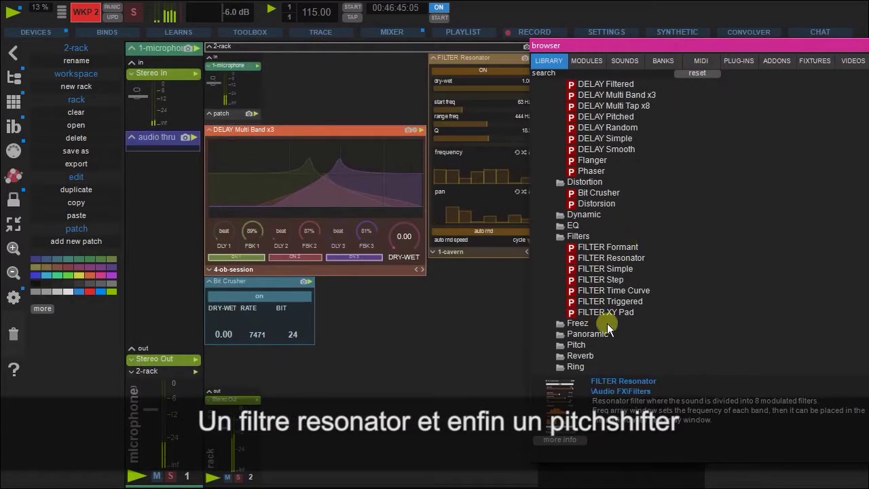
pyautogui.click(574, 345)
pyautogui.moveTo(577, 354); pyautogui.dragTo(432, 299)
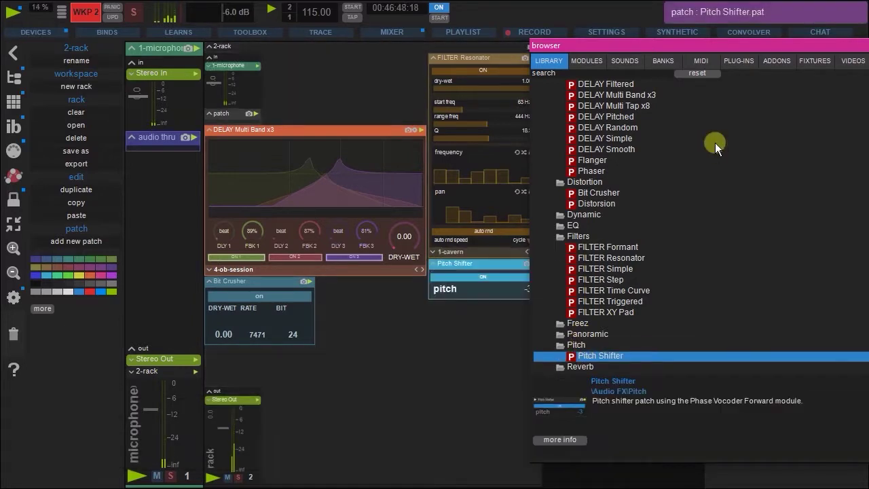
pyautogui.click(744, 45)
pyautogui.click(690, 58)
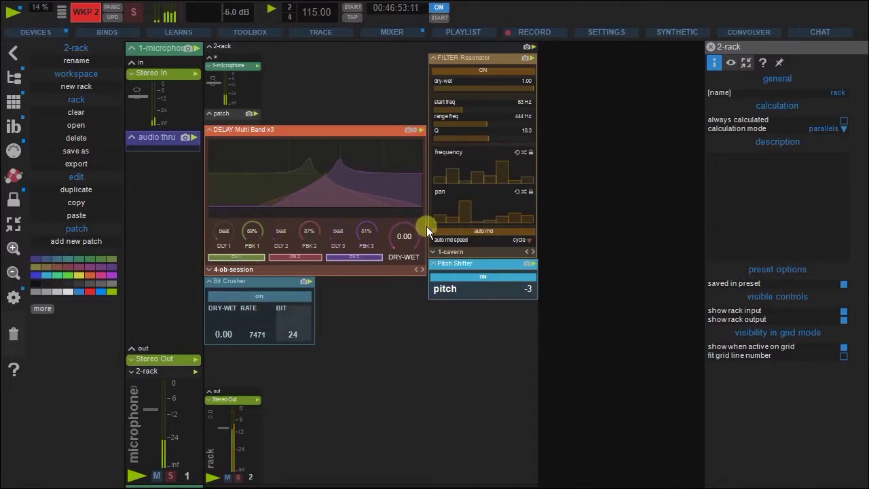
pyautogui.click(403, 237)
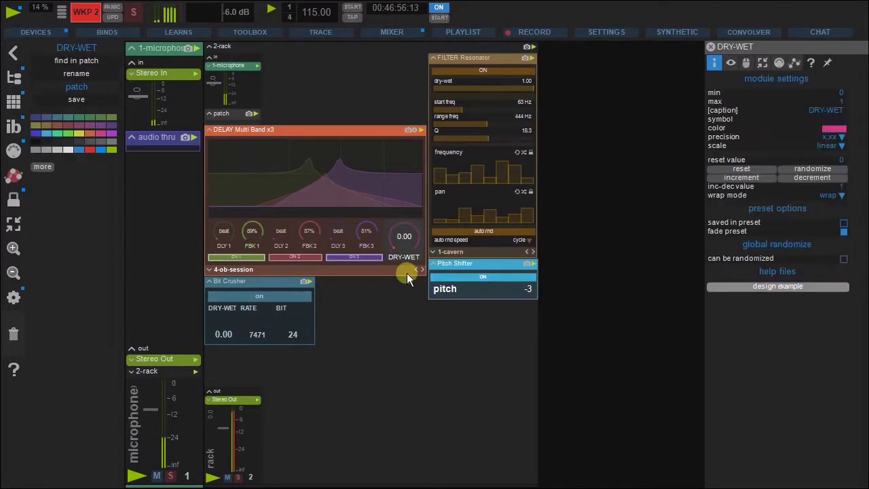
pyautogui.click(532, 58)
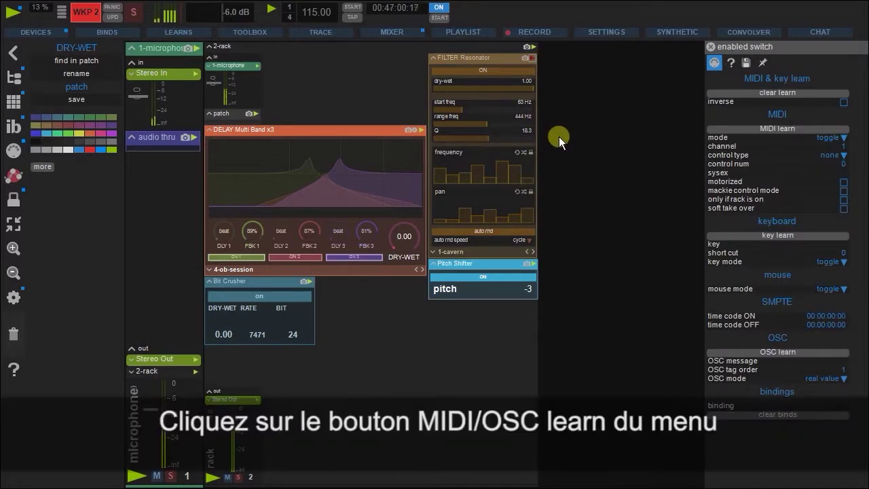
# Learn phone controls onto delay and Bit Crusher DRY-WET, Resonator switch (/1/toggle1) and pitch
pyautogui.click(20, 148)
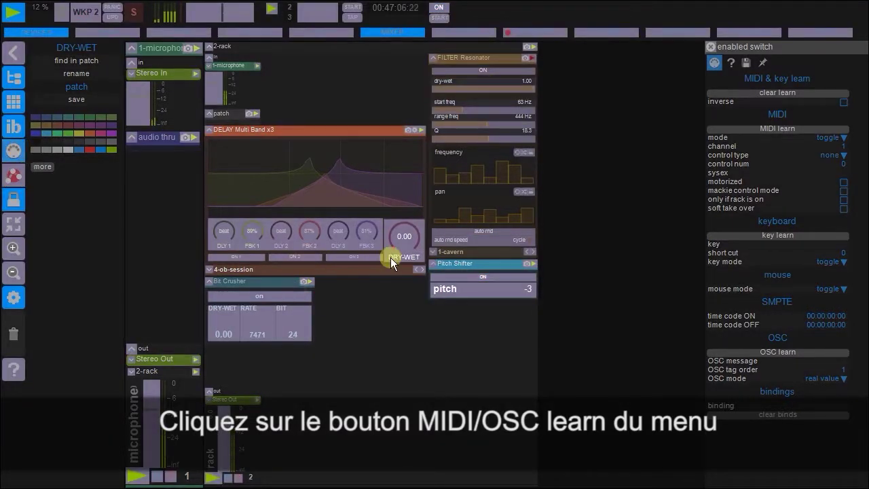
pyautogui.moveTo(657, 255); pyautogui.dragTo(601, 146)
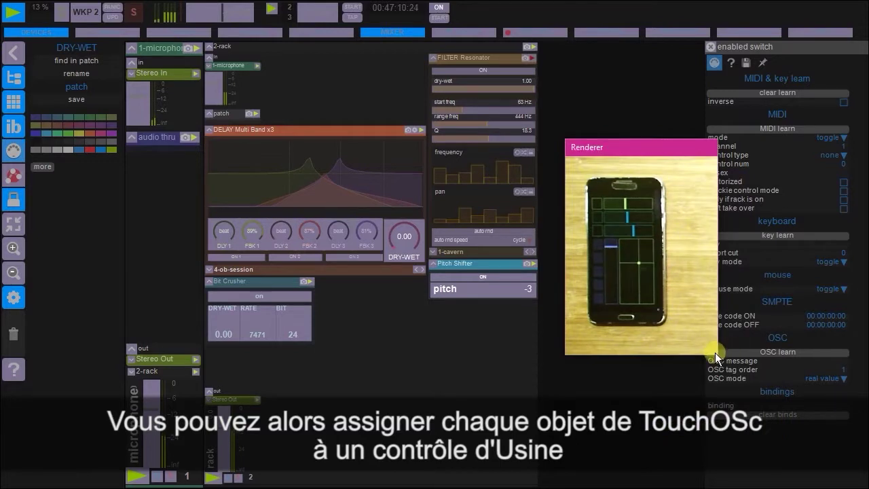
pyautogui.moveTo(716, 356); pyautogui.dragTo(793, 432)
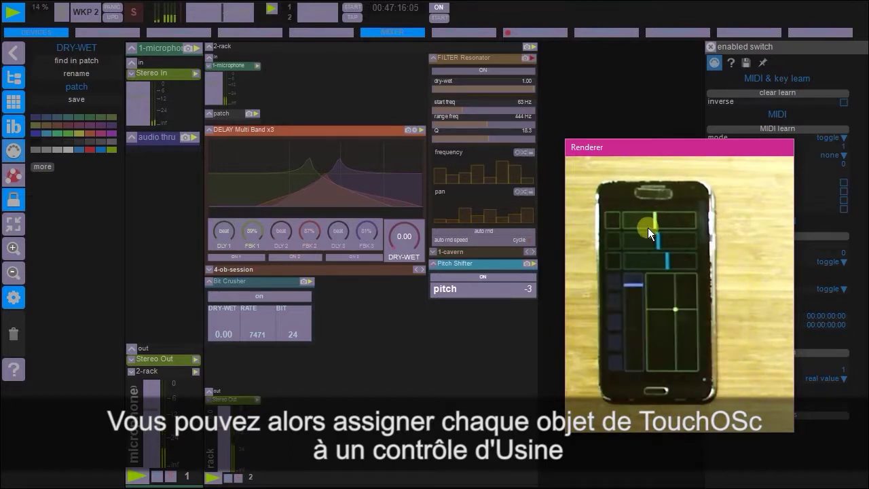
pyautogui.click(413, 235)
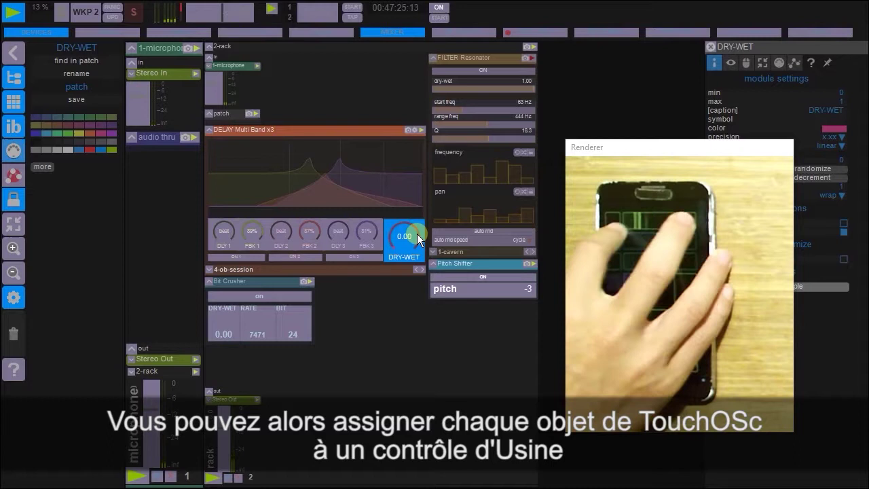
pyautogui.click(233, 314)
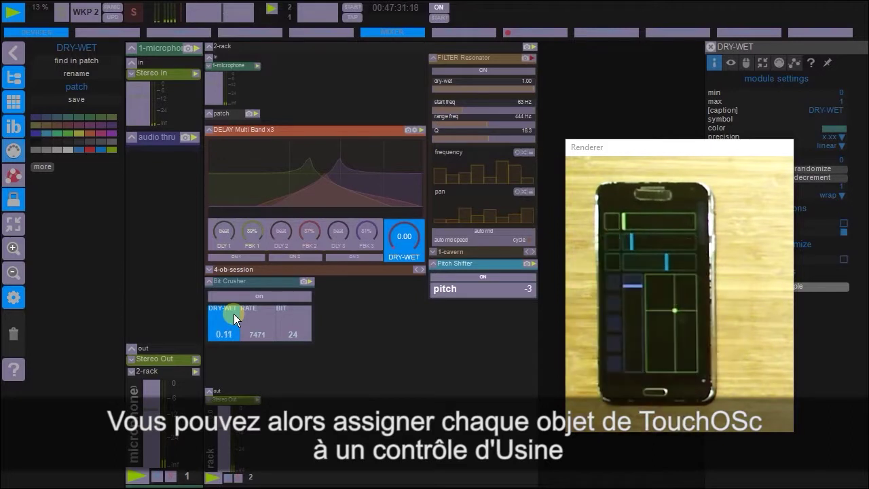
pyautogui.click(534, 61)
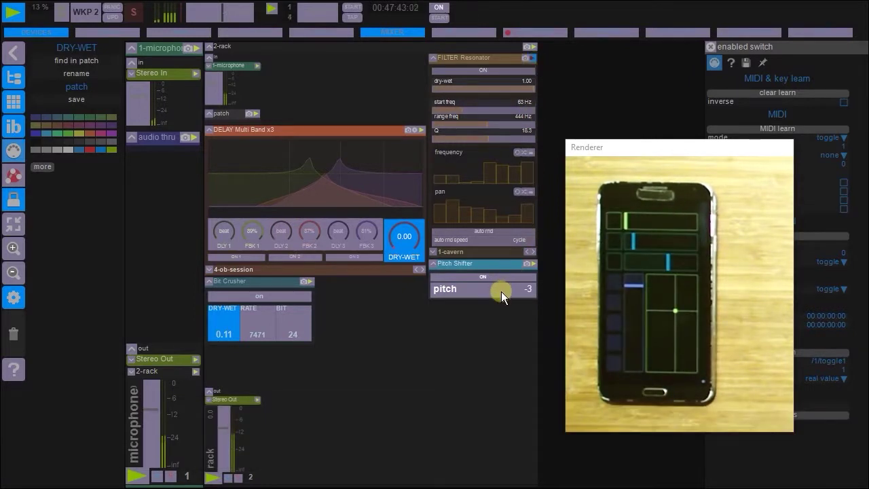
pyautogui.click(501, 292)
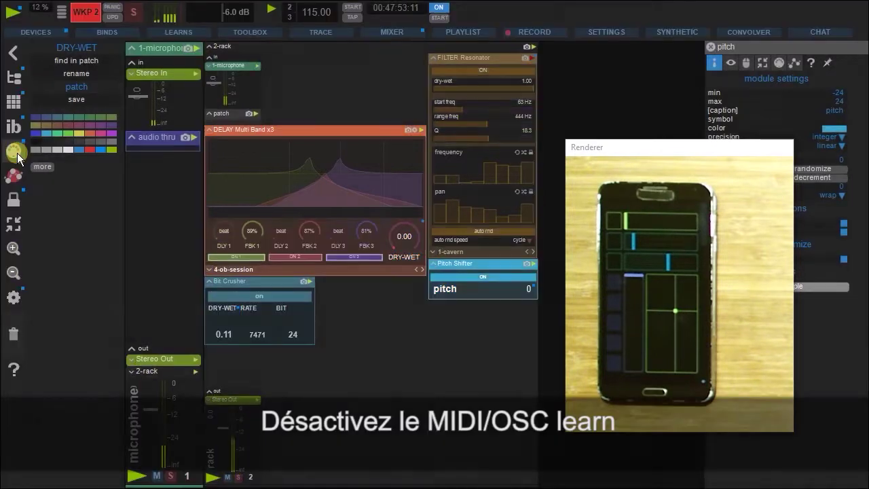
# Turn off learn and change the pitch fader's OSC mode from real value to in [0..1]
pyautogui.click(11, 176)
pyautogui.moveTo(654, 148); pyautogui.dragTo(231, 117)
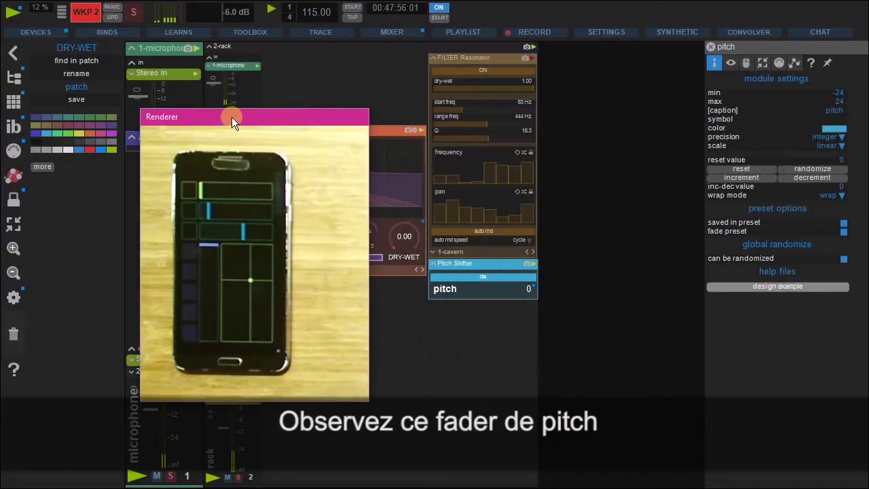
pyautogui.click(495, 294)
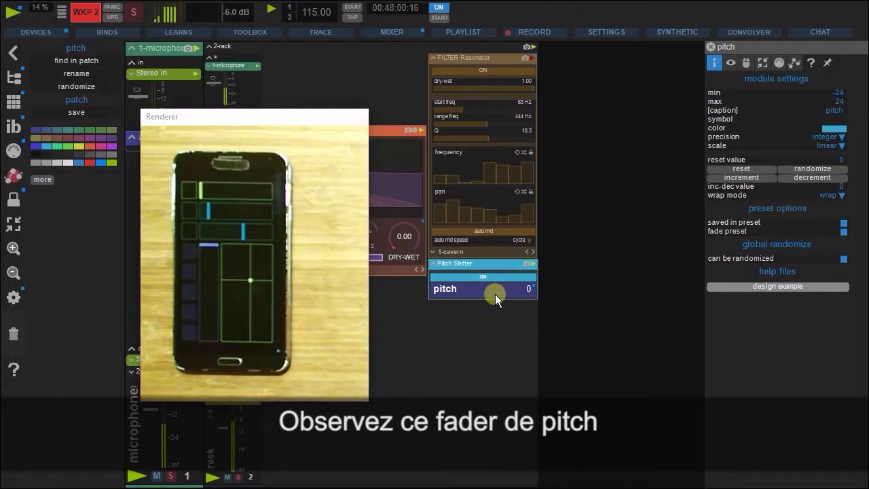
pyautogui.moveTo(317, 120); pyautogui.dragTo(366, 129)
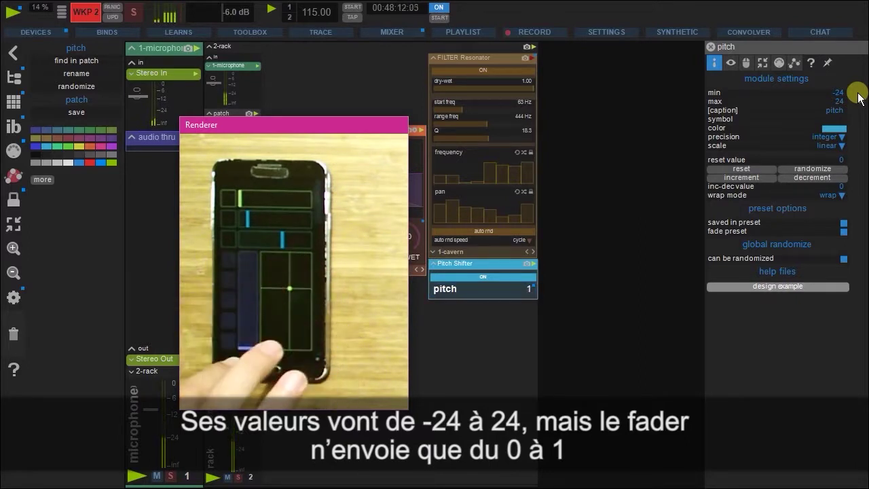
pyautogui.click(777, 65)
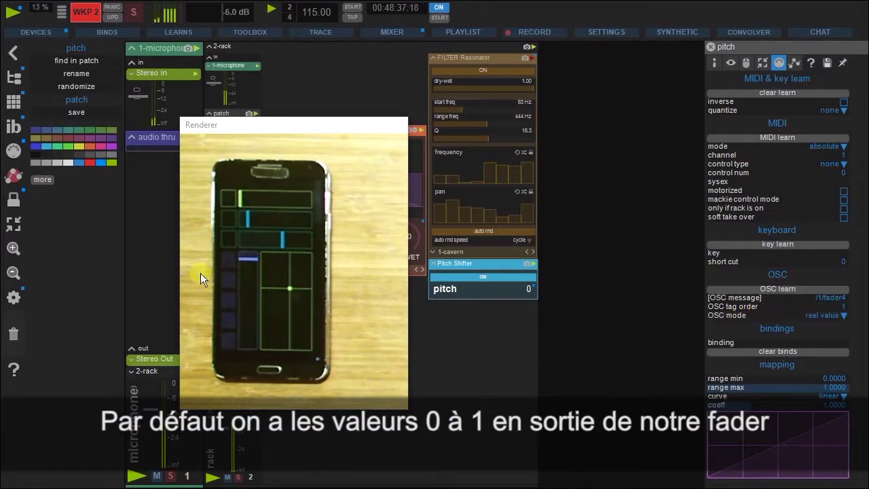
pyautogui.click(256, 265)
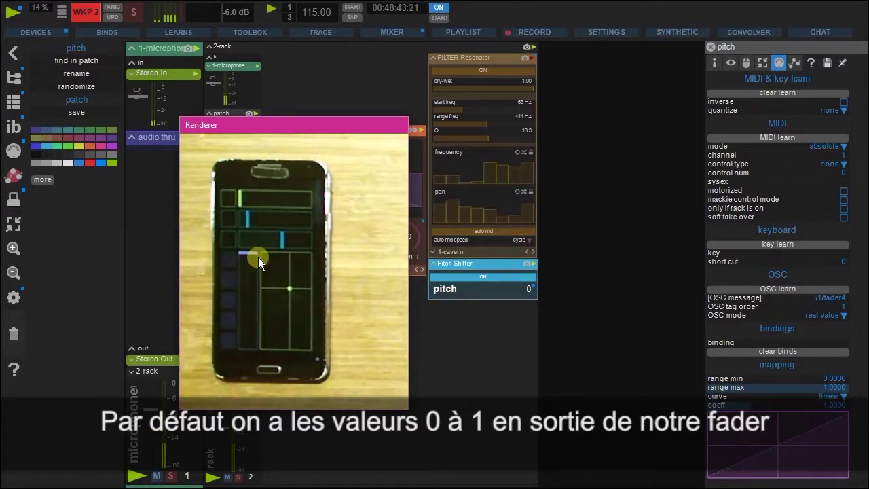
pyautogui.click(757, 316)
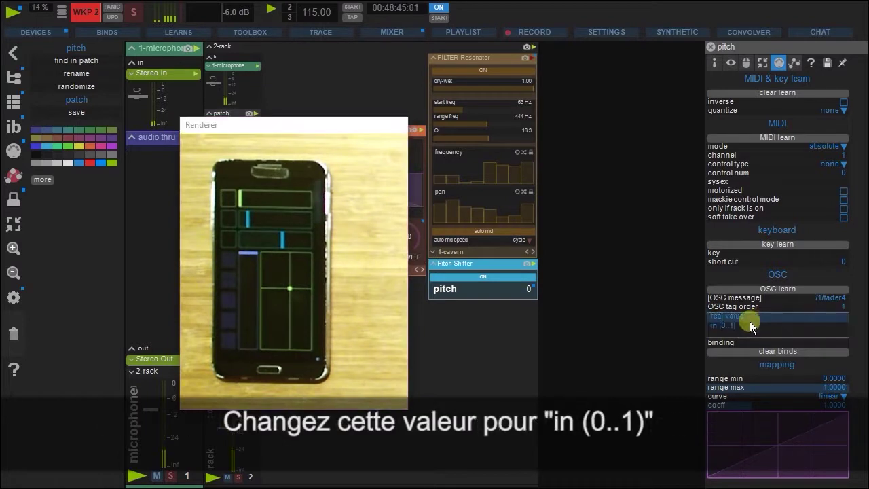
pyautogui.click(732, 326)
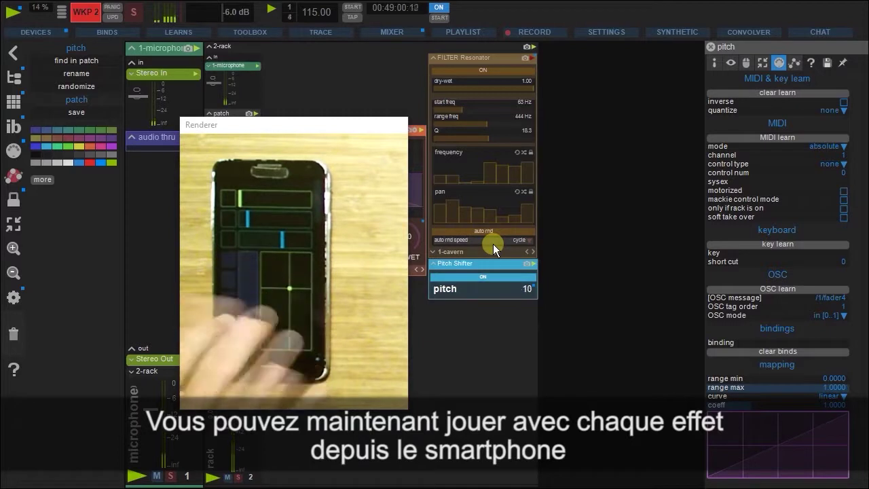
# Move the Renderer window aside and play the effects from the phone, pitch reaching 24
pyautogui.moveTo(321, 127); pyautogui.dragTo(708, 119)
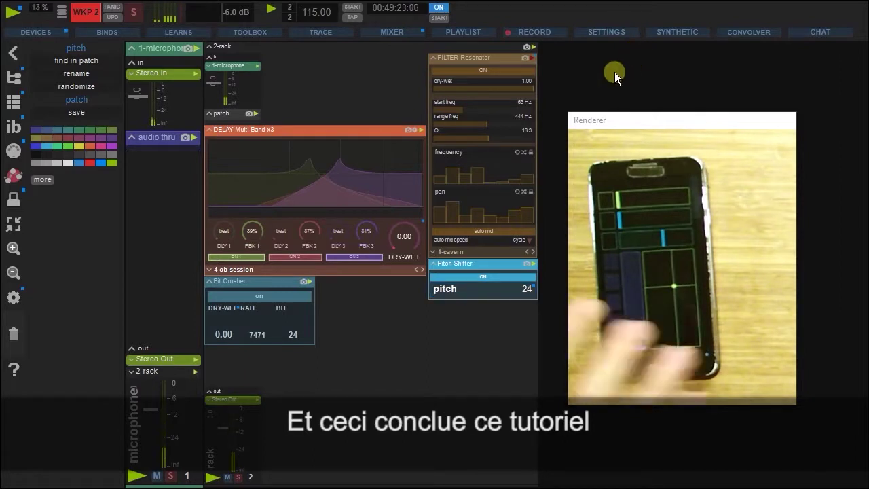
pyautogui.click(218, 434)
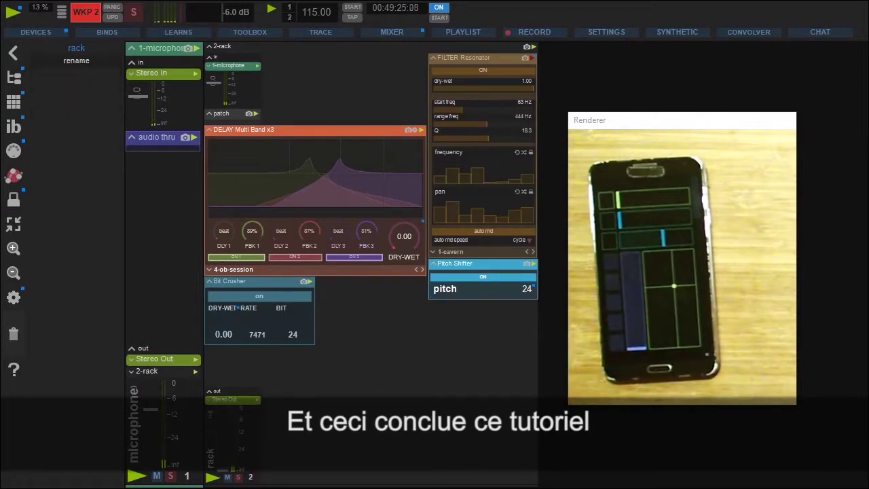